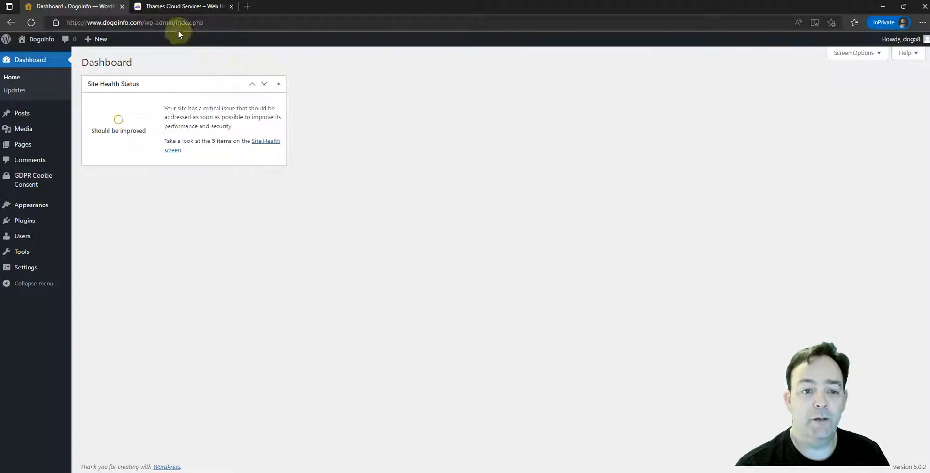
Step: Switch to the Thames Cloud Services site, open the account's client area, and log in to cPanel for dogoinfo.com
click(167, 7)
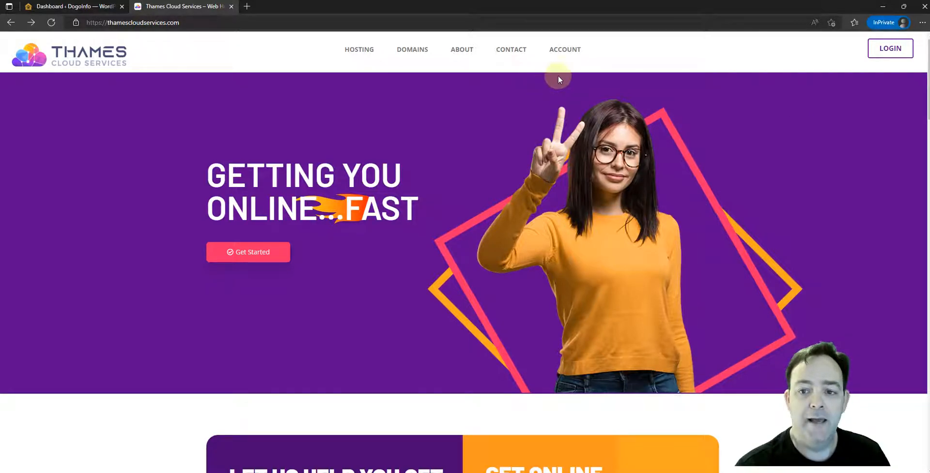
click(563, 48)
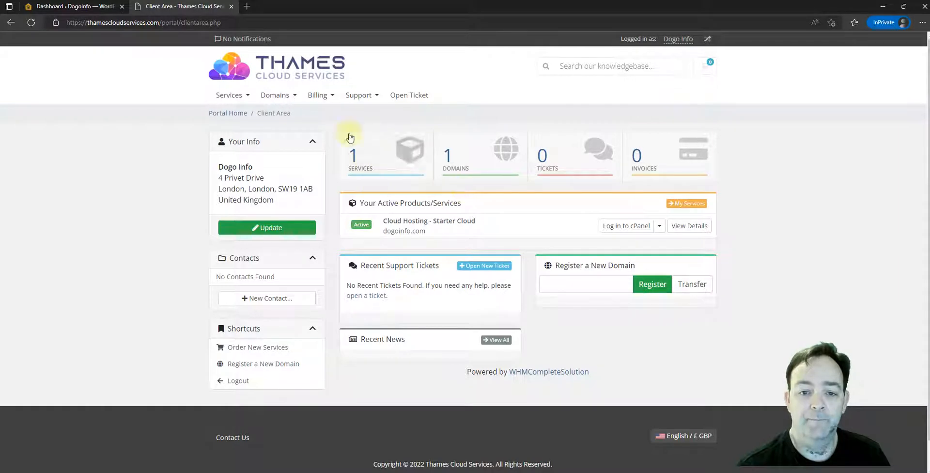
click(626, 227)
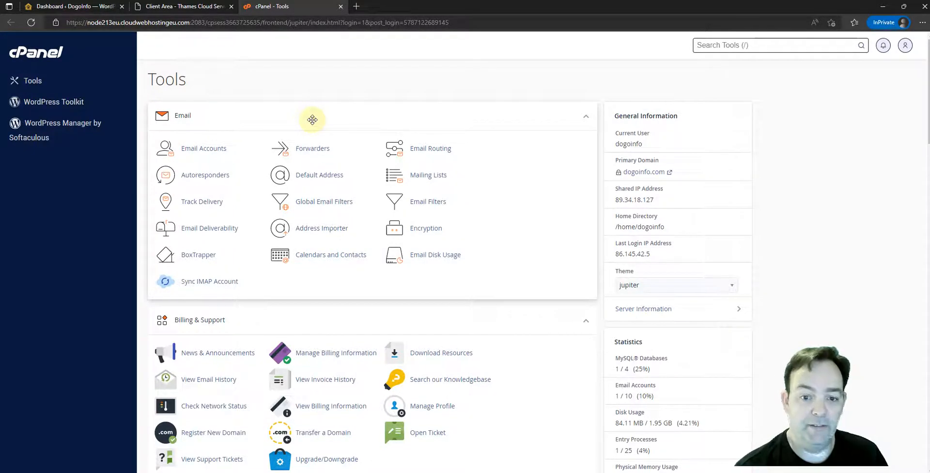
Step: Open the full account backups in JetBackup 5 and select the daily backup from 24 Sep 2022 07:50 AM
scroll(312, 120, down, 7)
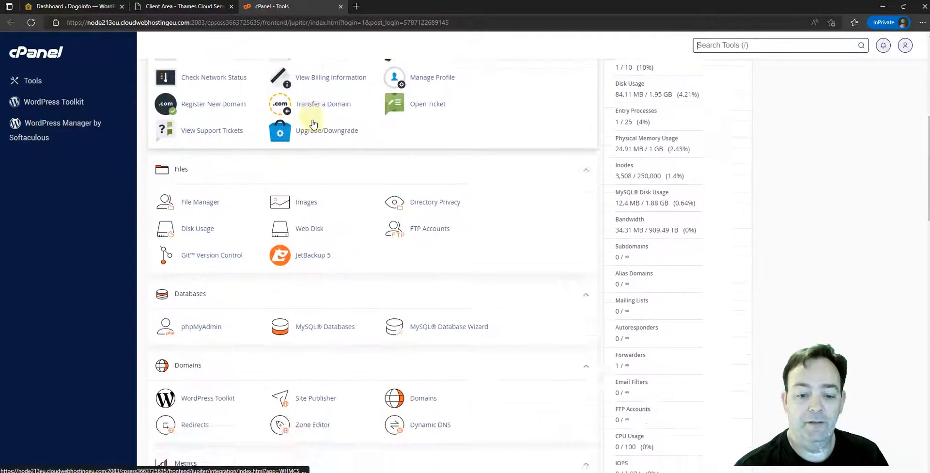
scroll(313, 124, down, 2)
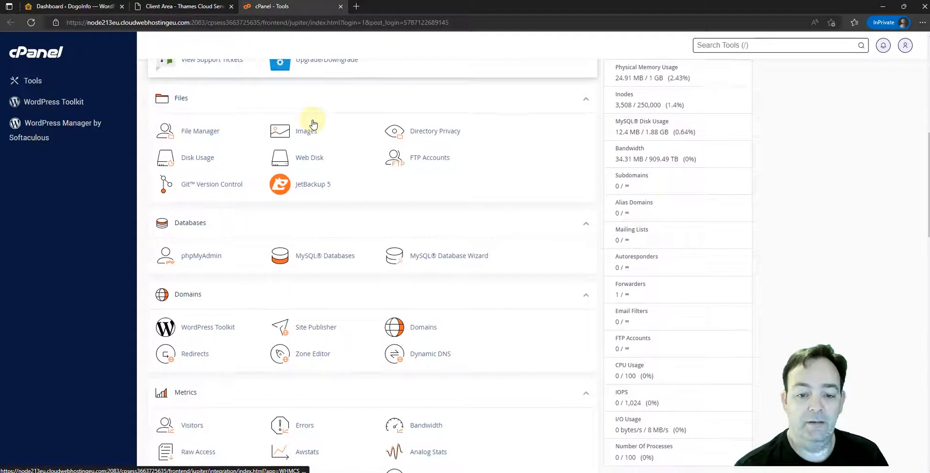
click(305, 184)
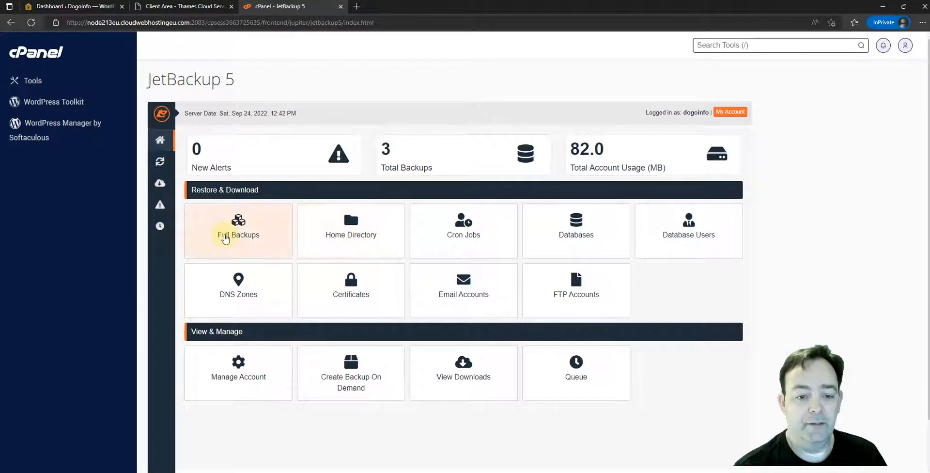
click(223, 238)
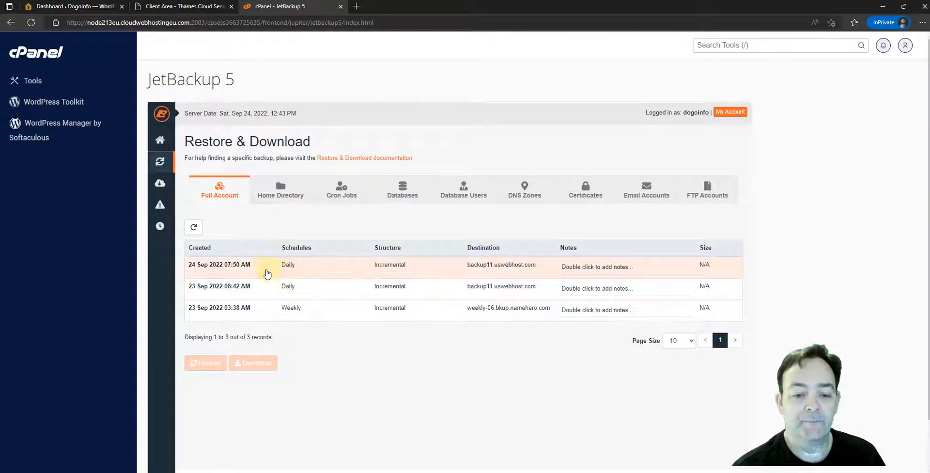
click(266, 271)
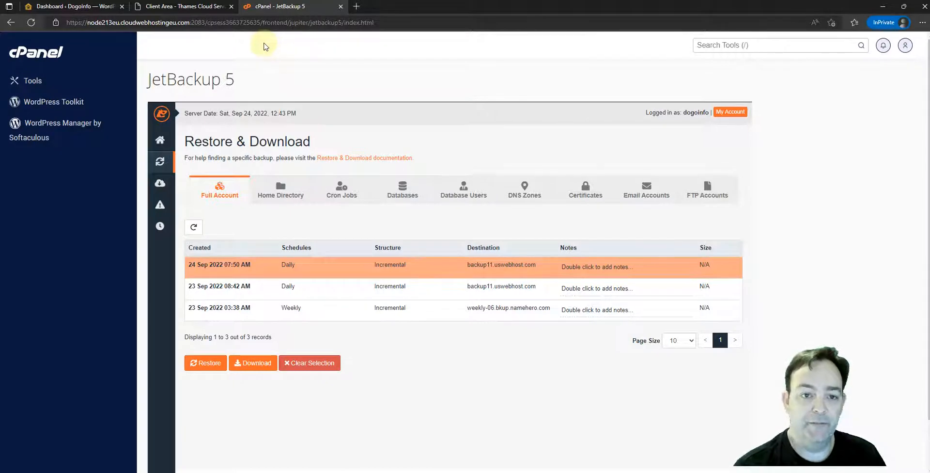
Step: Close cPanel, return to the DogoInfo WordPress admin, and search for new plugins with "updraft plus"
click(340, 6)
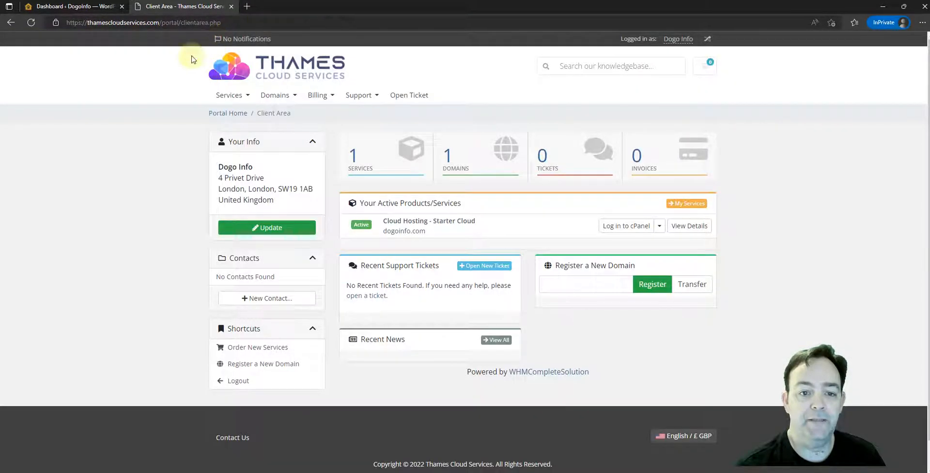
click(66, 6)
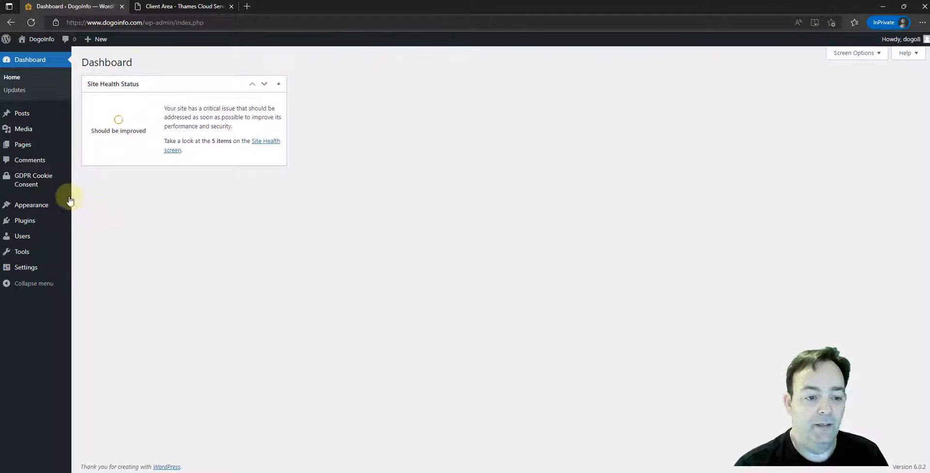
click(25, 220)
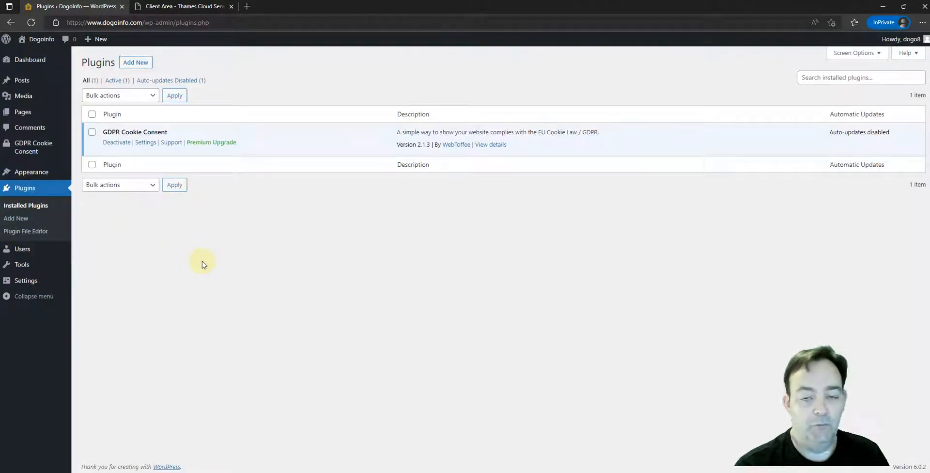
click(131, 62)
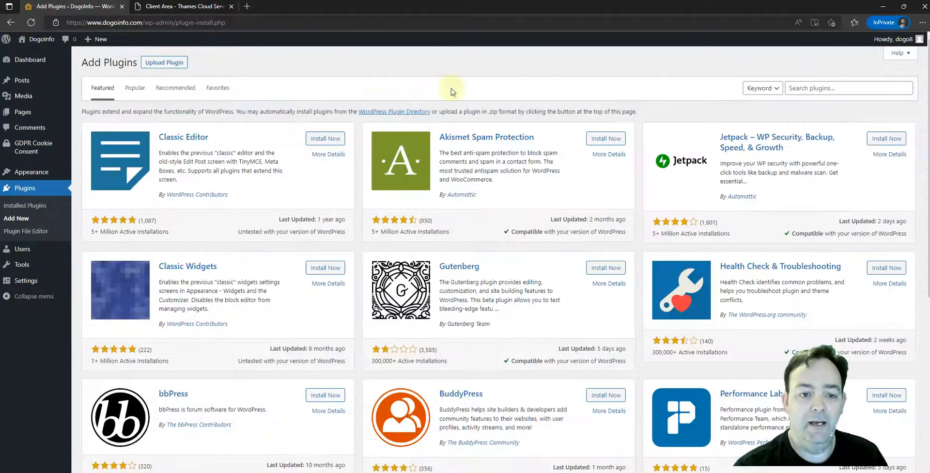
click(821, 88)
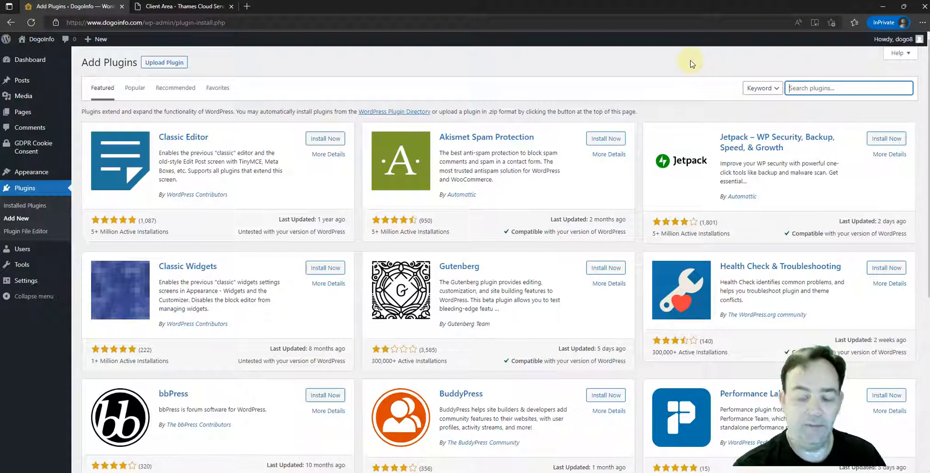
text(up)
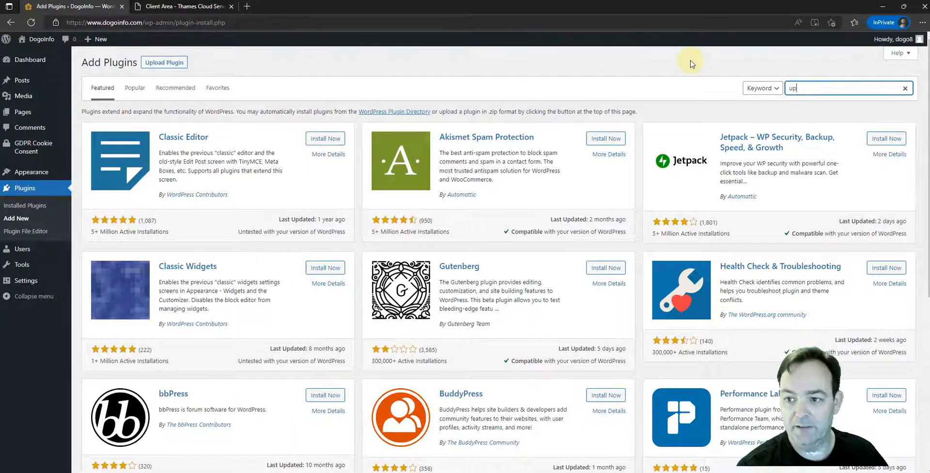
text(draft plus)
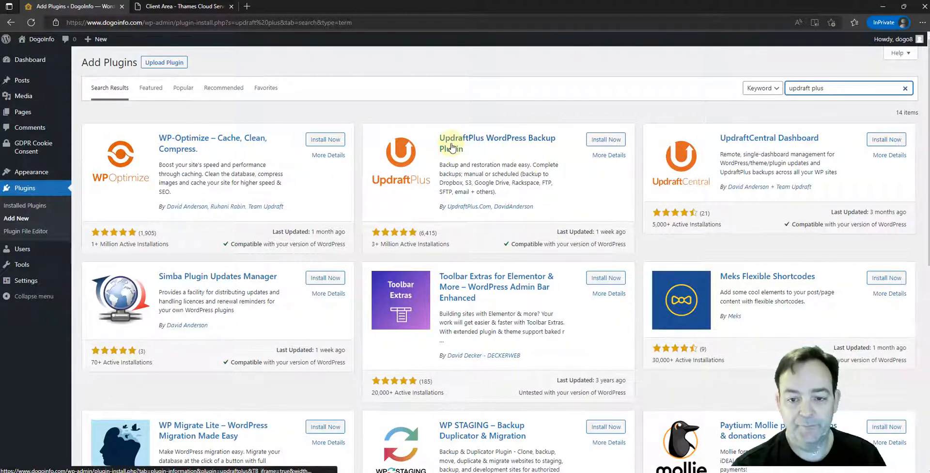
Step: Install and activate the UpdraftPlus WordPress Backup Plugin, dismissing its welcome pop-up
click(601, 141)
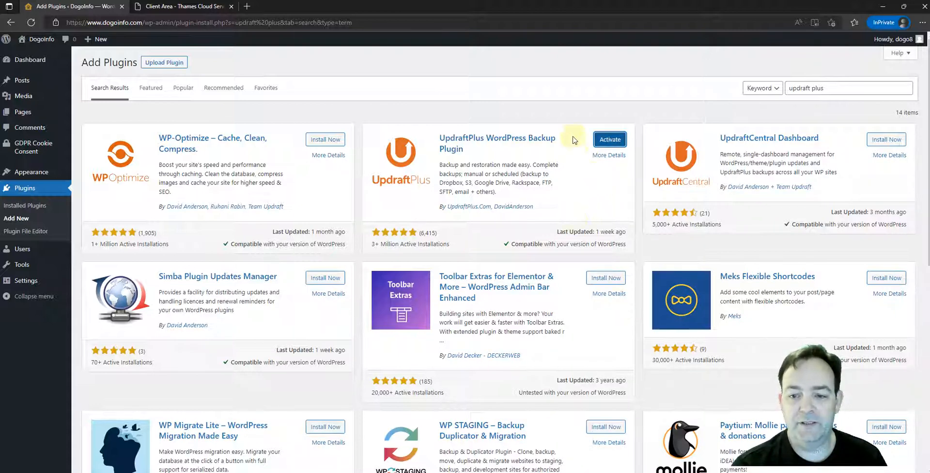
click(606, 140)
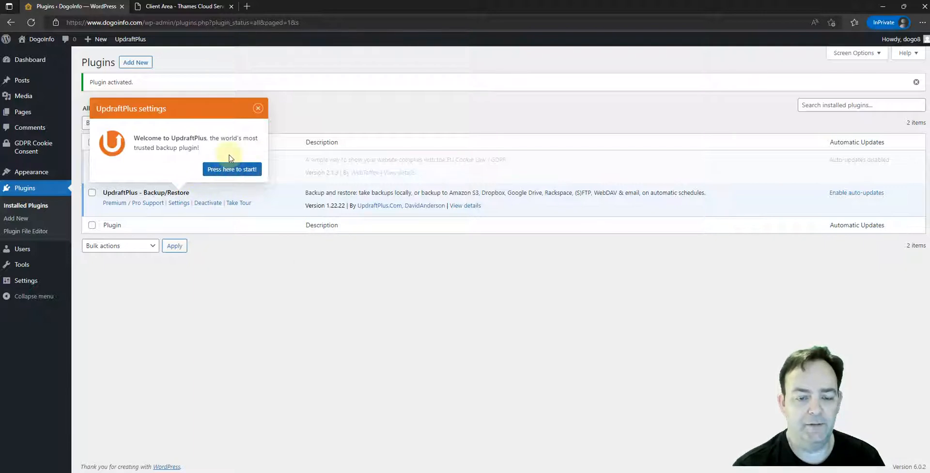
click(258, 108)
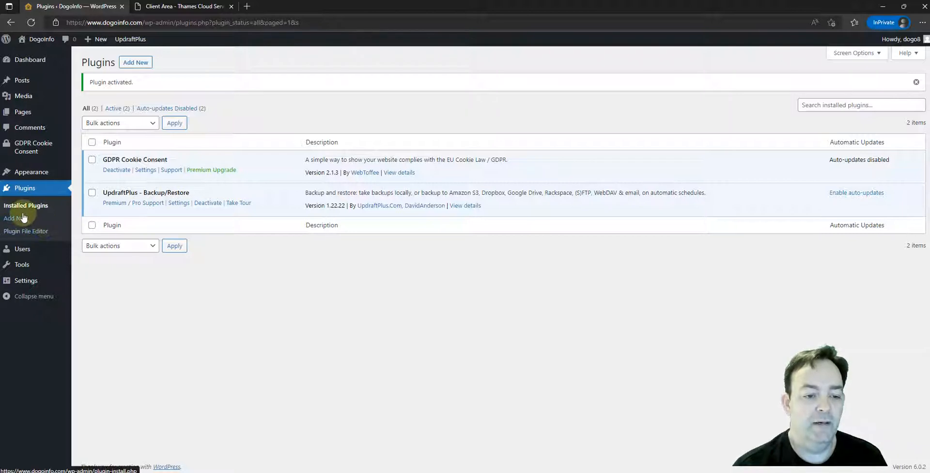
Step: Open the UpdraftPlus Backups page from the site settings and dismiss its welcome notice
mouse_move(25, 270)
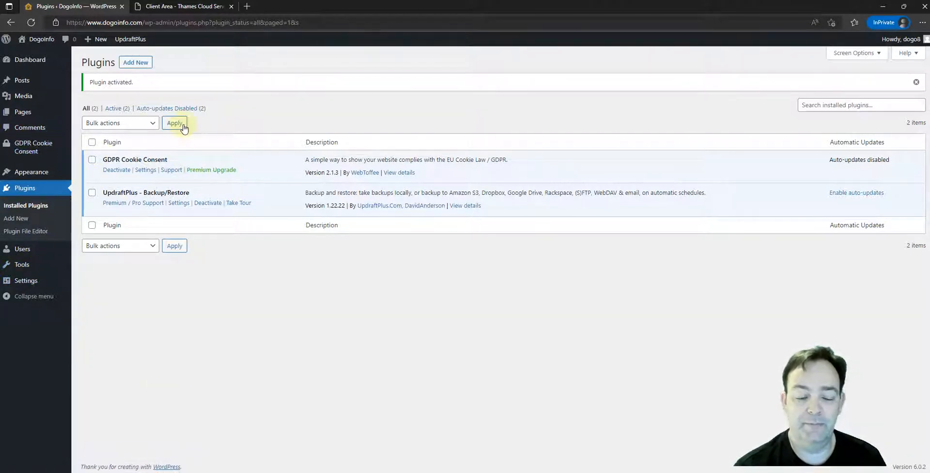
mouse_move(27, 144)
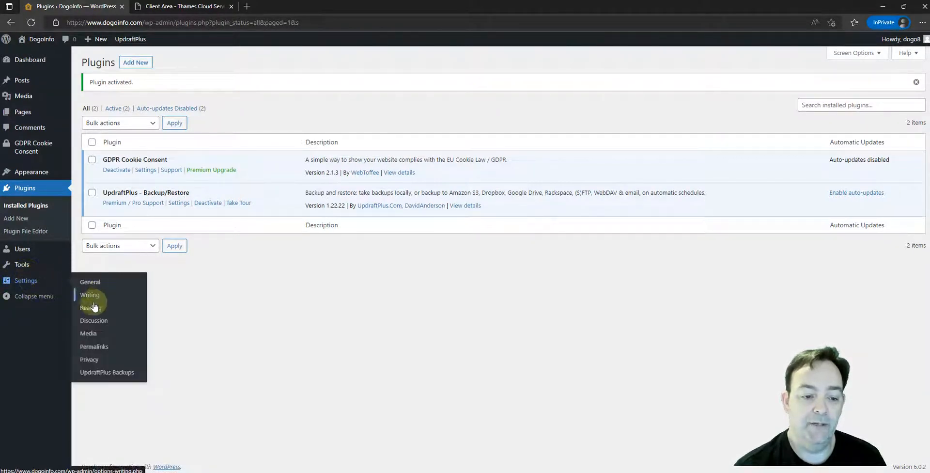
click(25, 286)
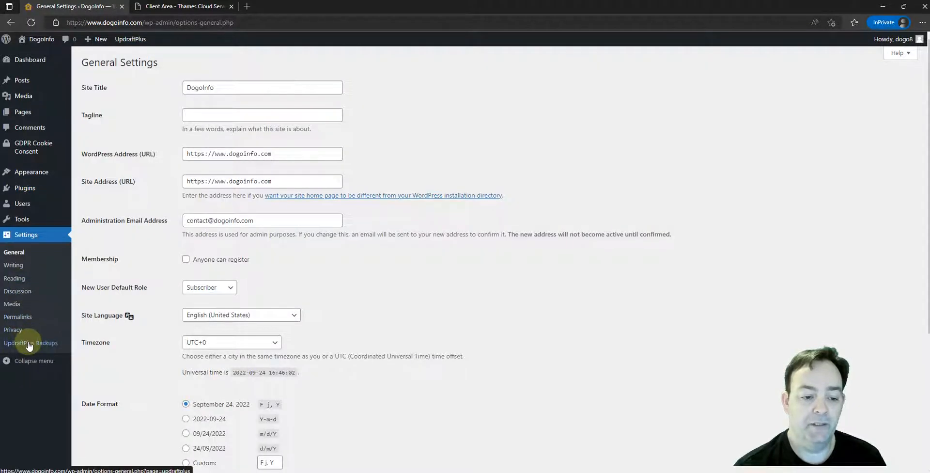
click(33, 343)
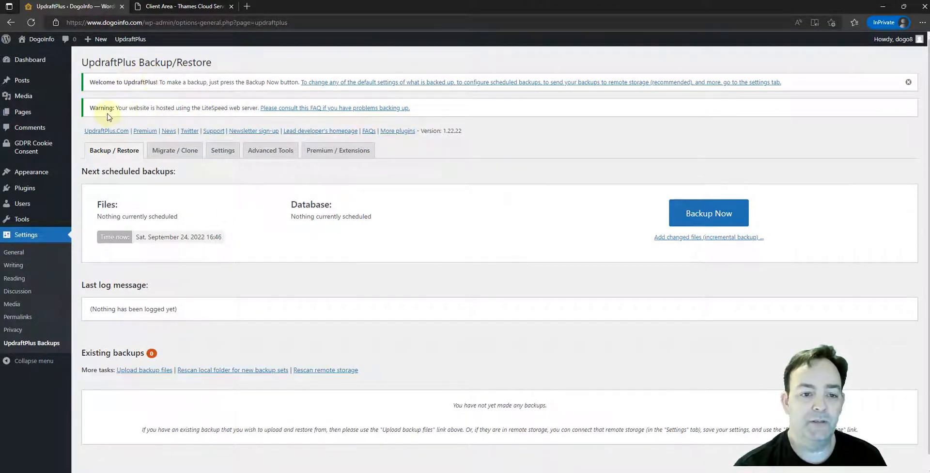
click(908, 82)
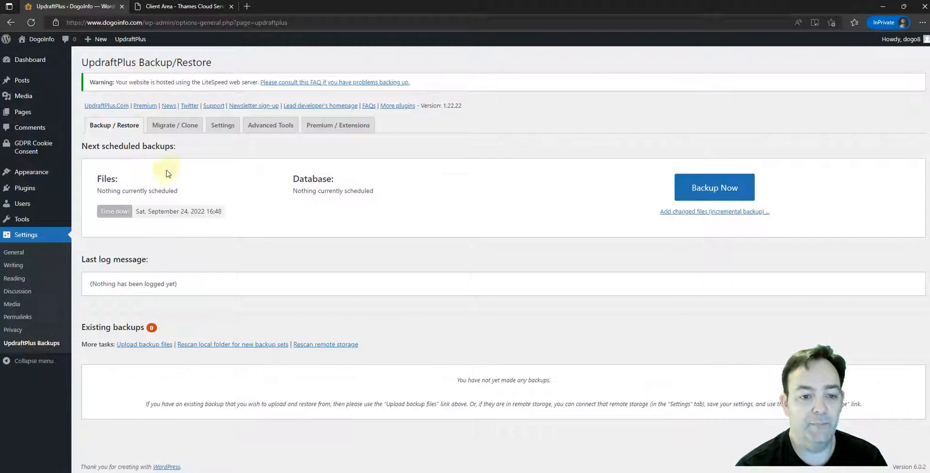
Step: Set both the files backup schedule and the database backup schedule to Daily in the UpdraftPlus settings
click(222, 127)
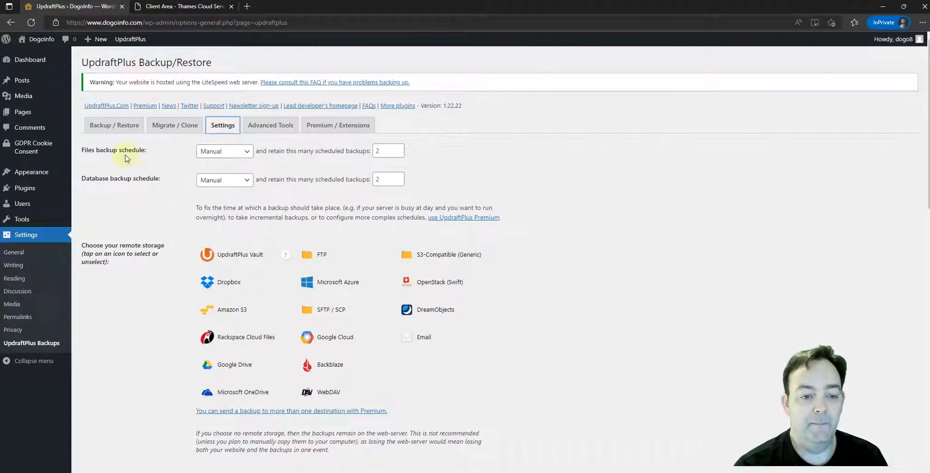
click(246, 156)
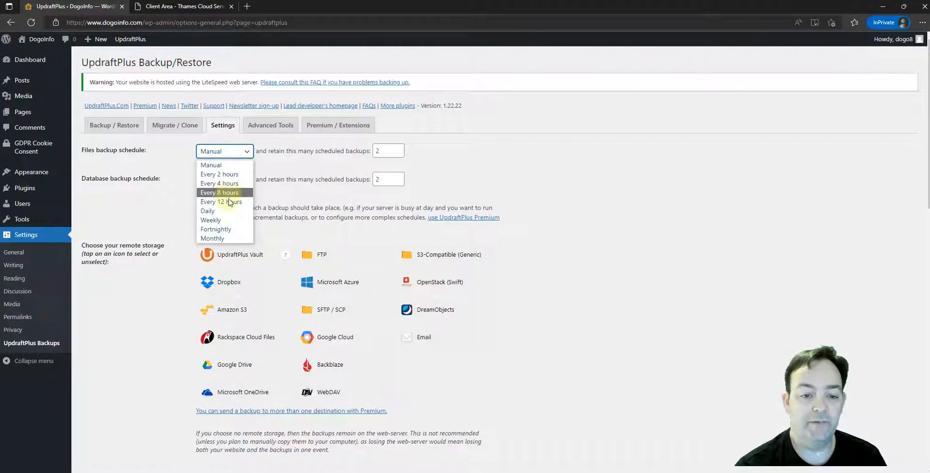
click(206, 211)
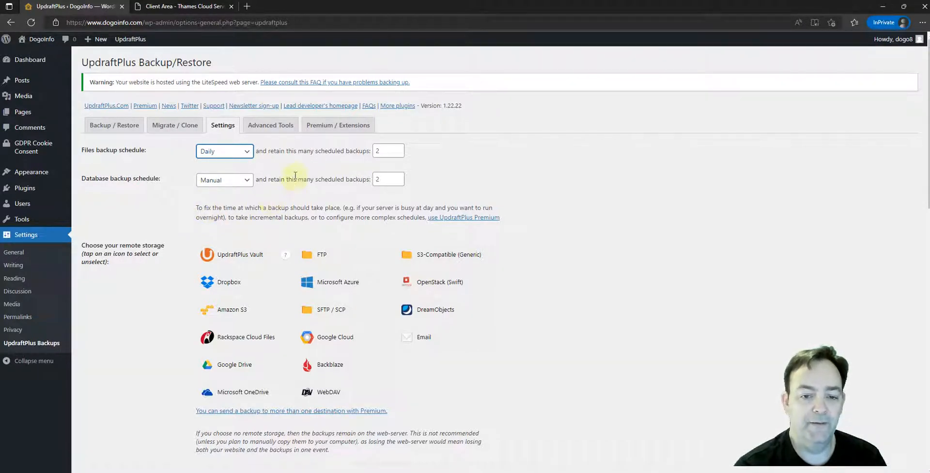
drag(384, 152, 318, 157)
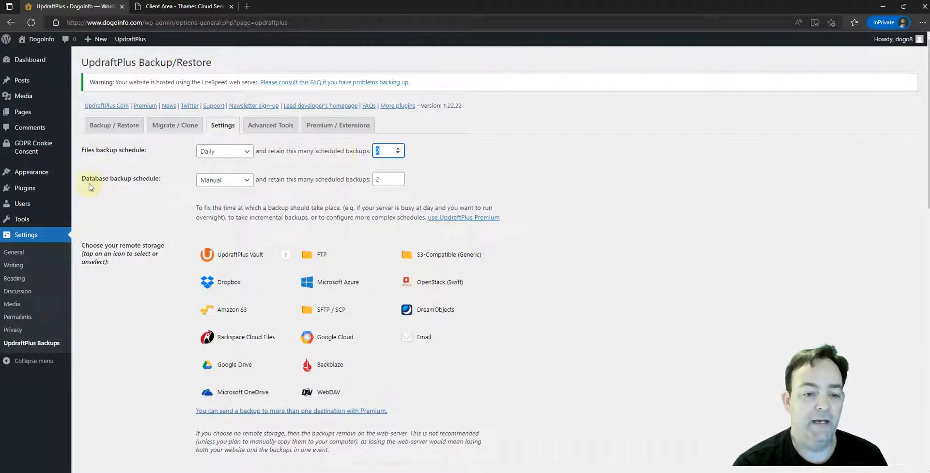
click(243, 181)
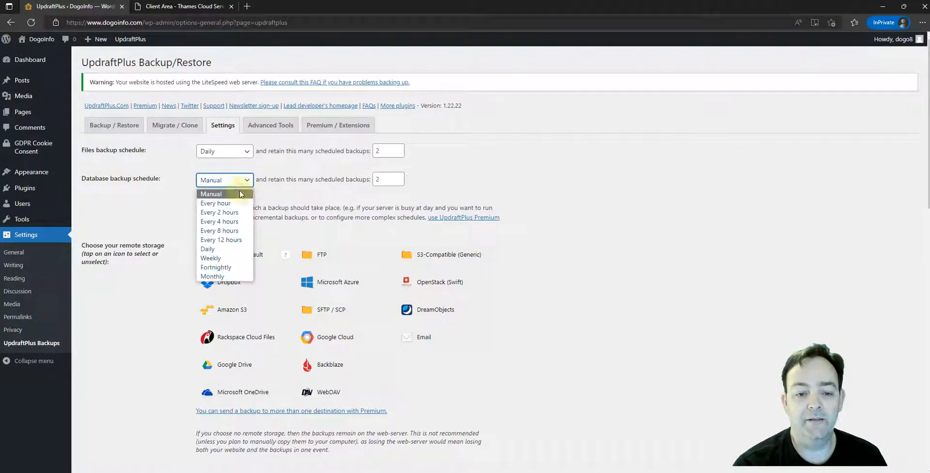
click(213, 248)
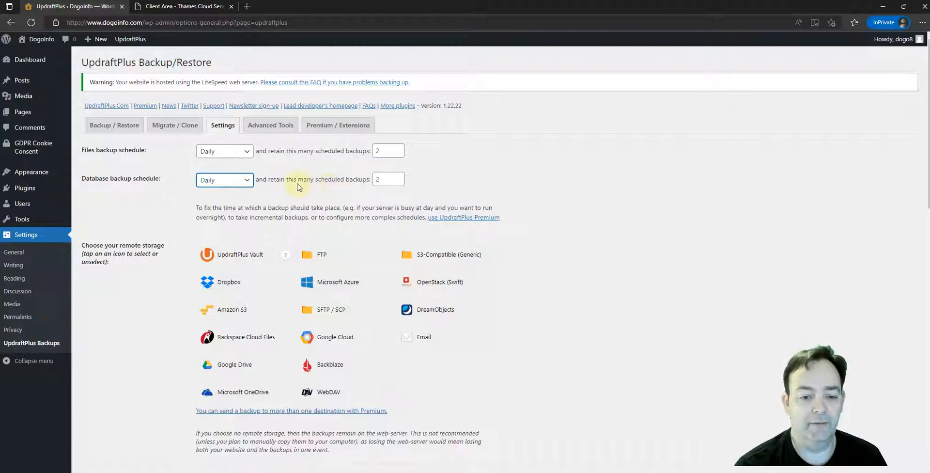
Step: Examine the remote storage options offered for the backups, such as UpdraftPlus Vault and Dropbox
scroll(180, 254, down, 2)
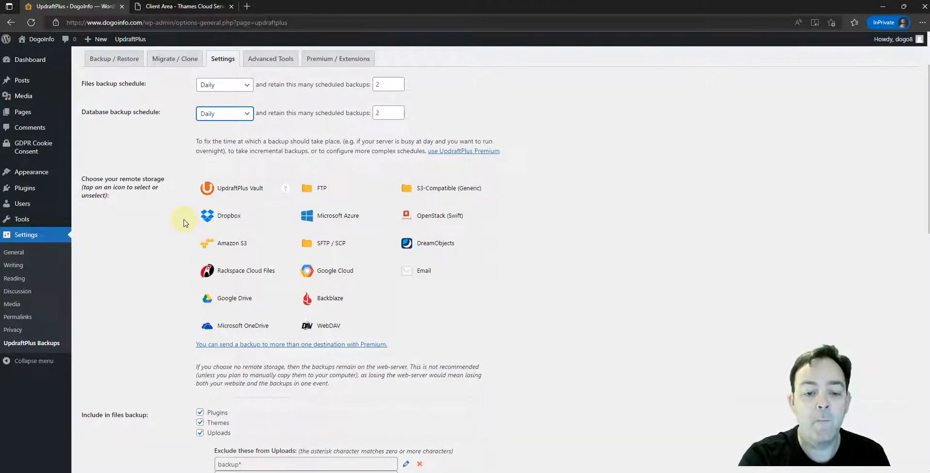
click(226, 213)
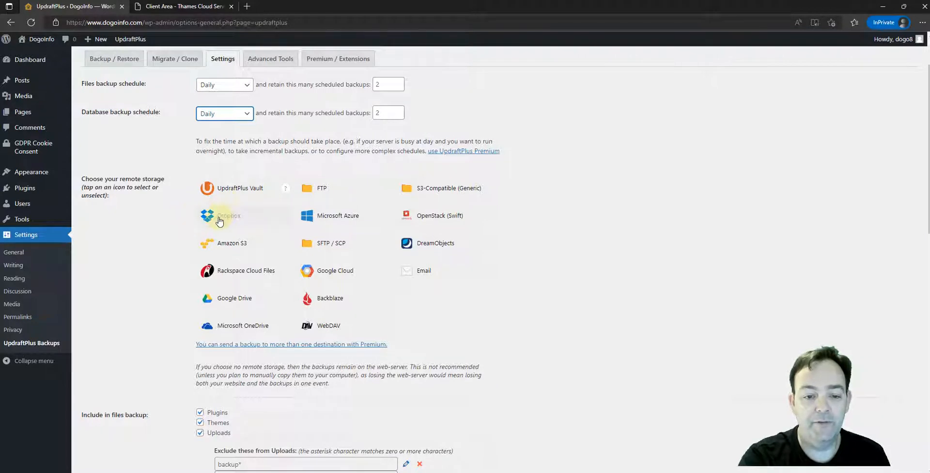
click(210, 190)
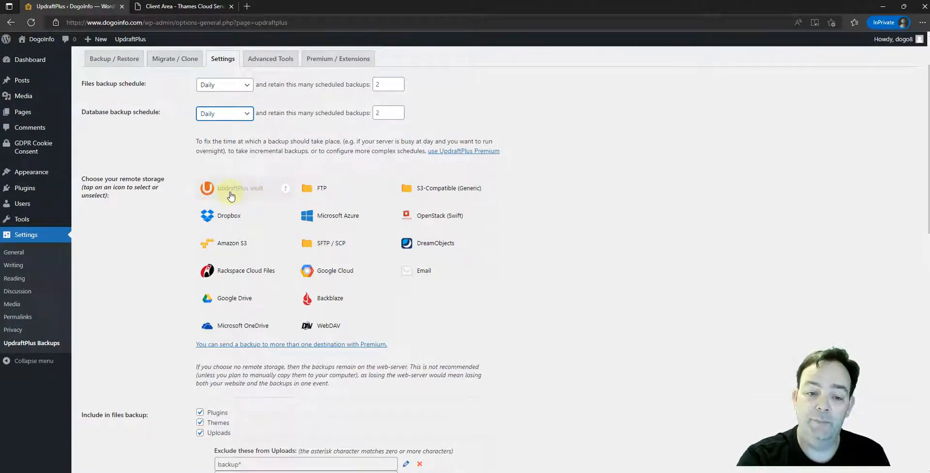
click(240, 198)
scroll(142, 223, up, 1)
scroll(143, 223, down, 3)
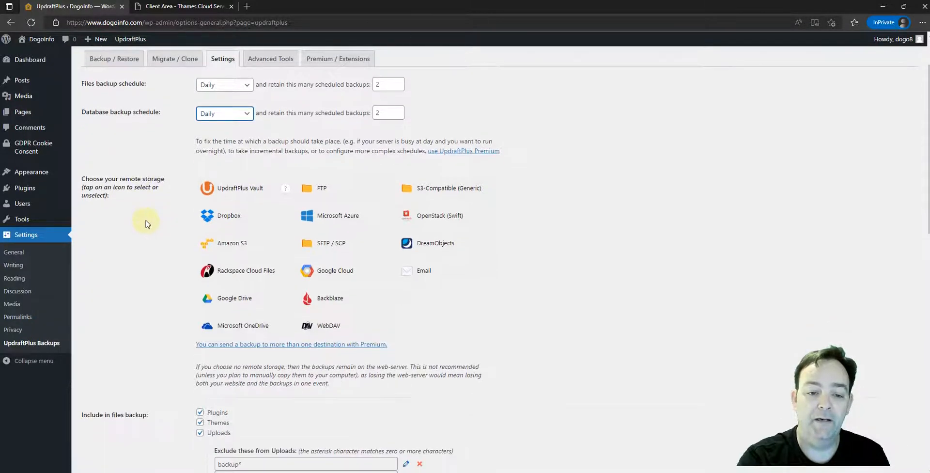
click(215, 172)
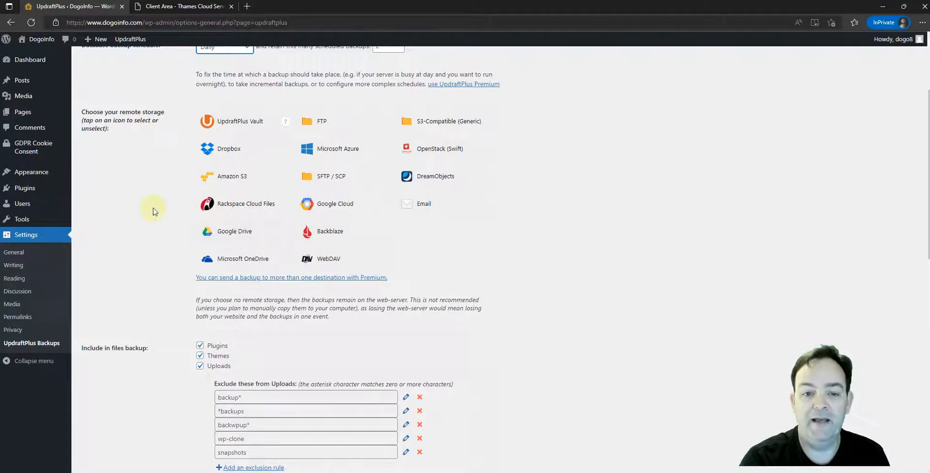
scroll(154, 211, up, 2)
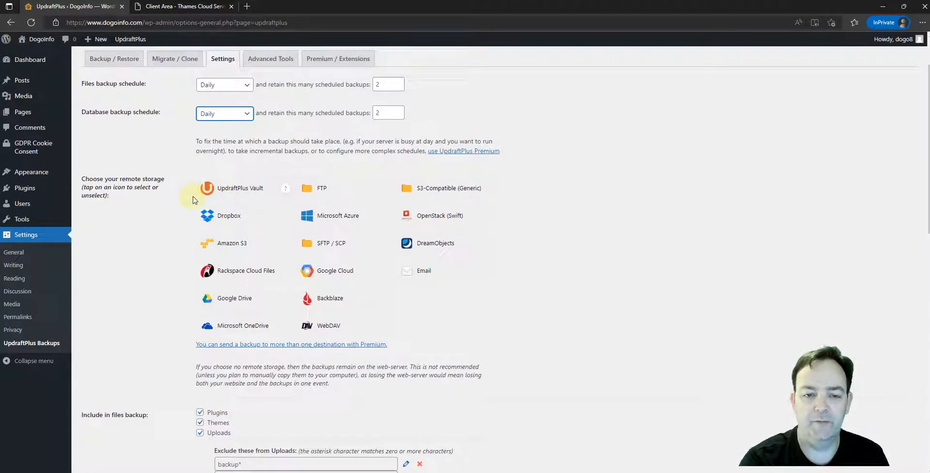
Step: Choose Google Drive as the remote storage destination for the backups
scroll(180, 215, down, 2)
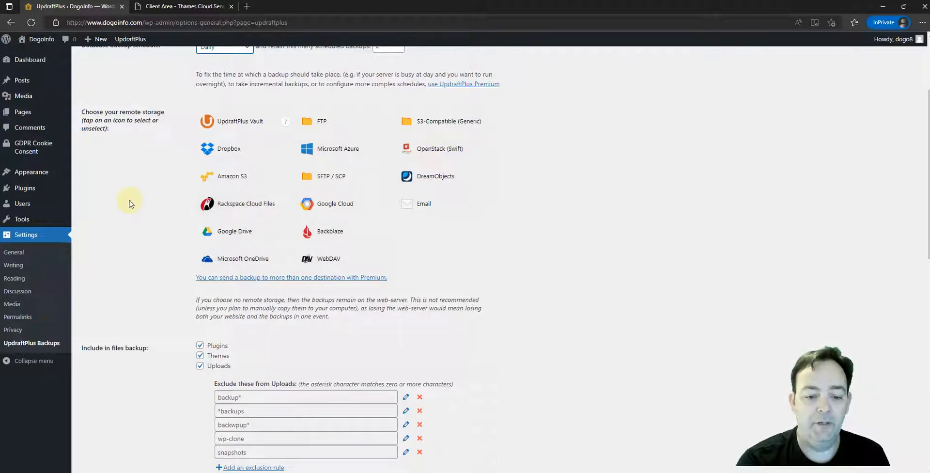
scroll(148, 196, up, 3)
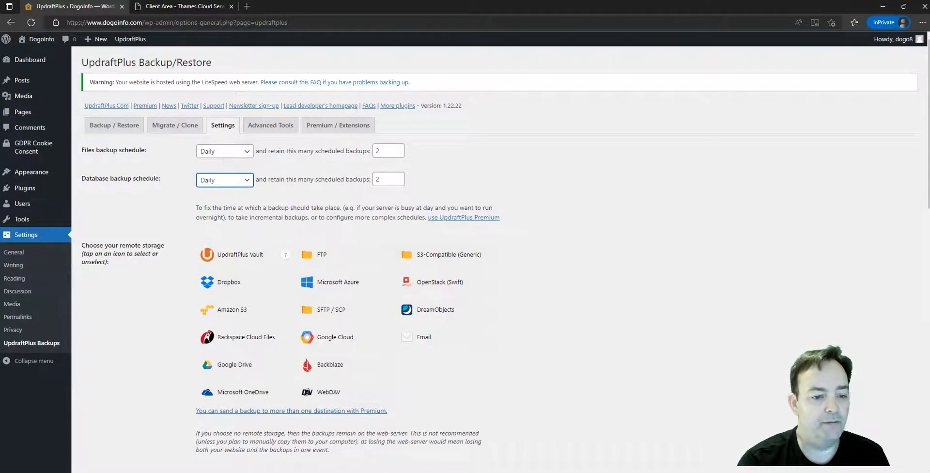
scroll(141, 283, down, 3)
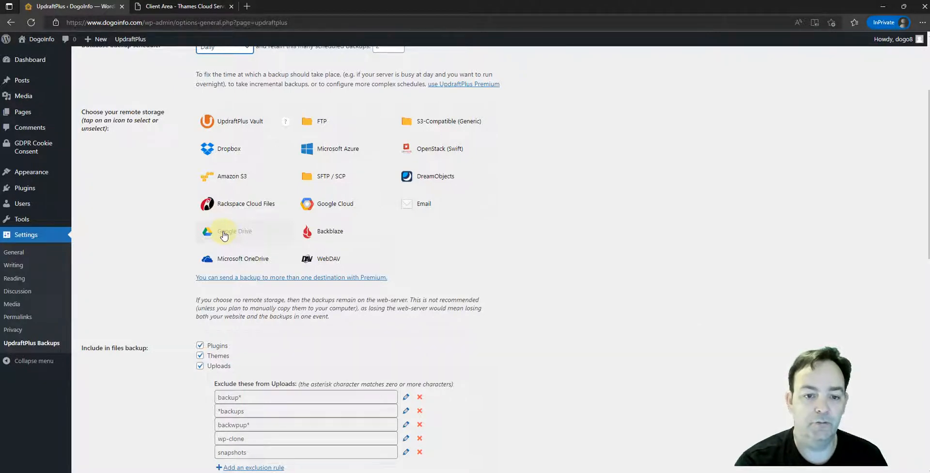
click(228, 235)
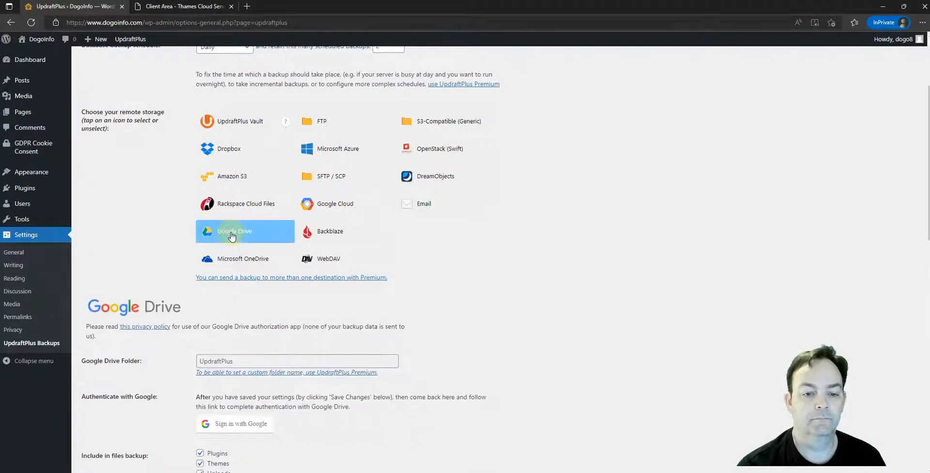
scroll(175, 274, down, 3)
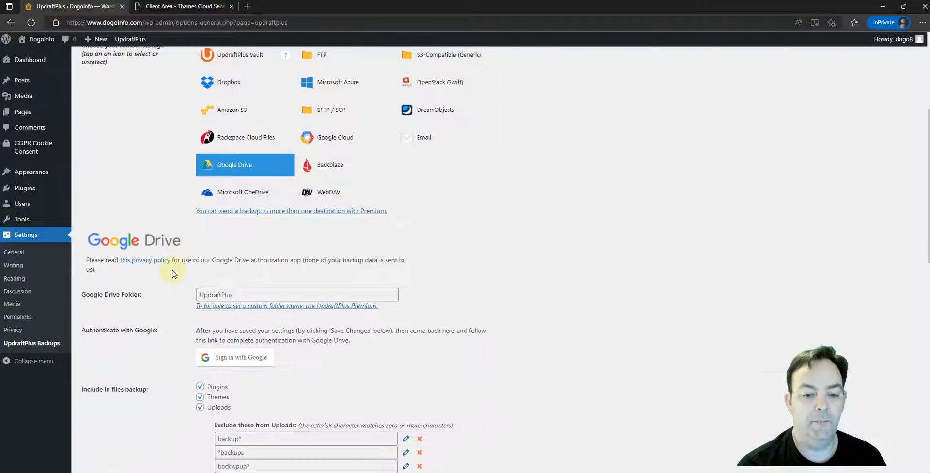
scroll(172, 272, down, 2)
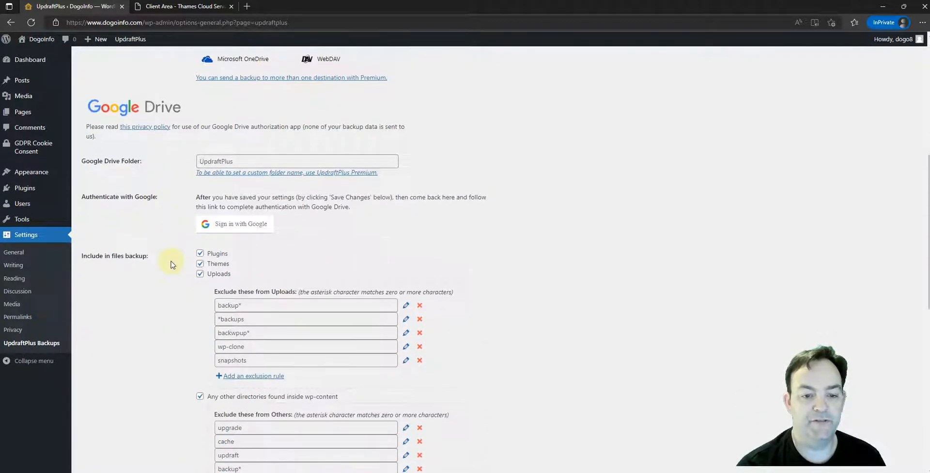
scroll(170, 260, down, 2)
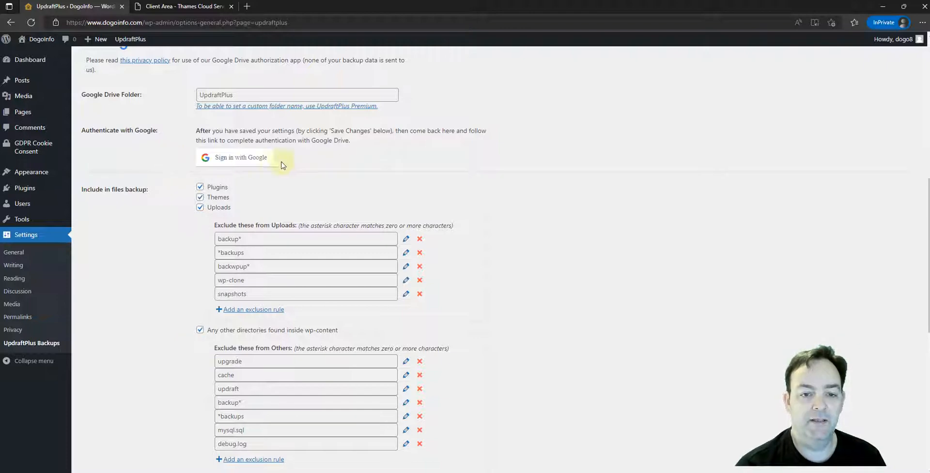
scroll(160, 219, down, 1)
scroll(156, 215, up, 5)
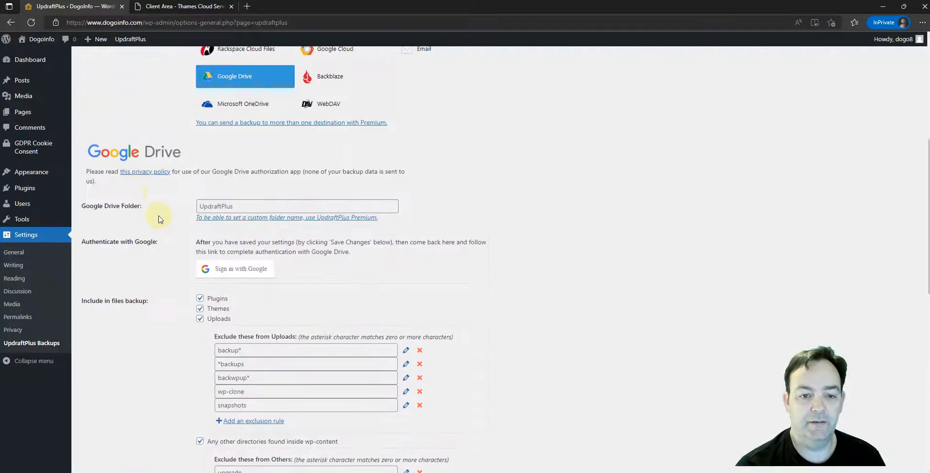
scroll(157, 220, down, 2)
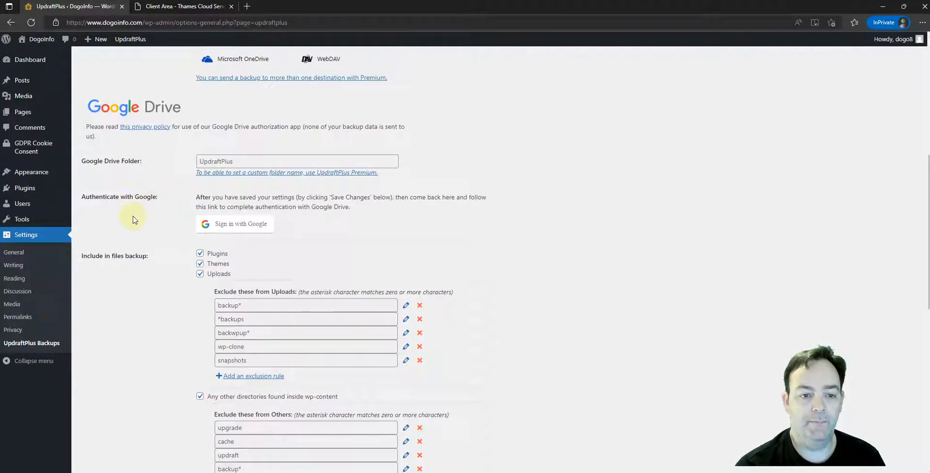
click(232, 226)
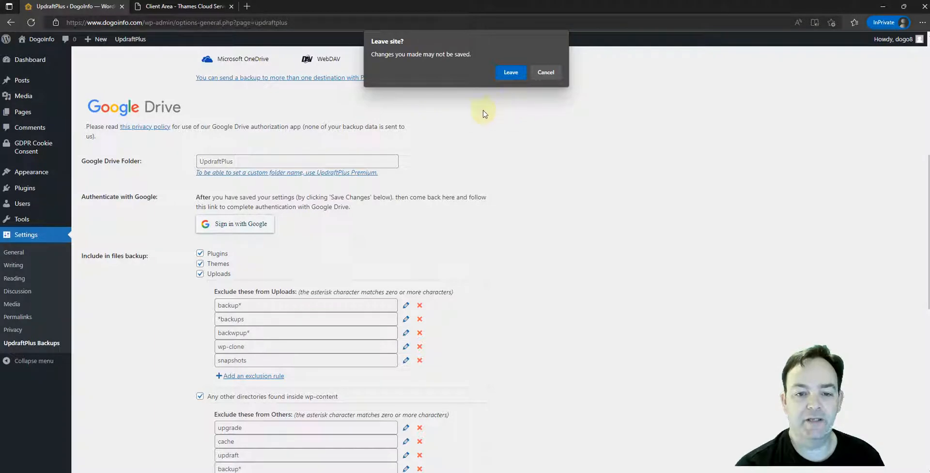
click(545, 71)
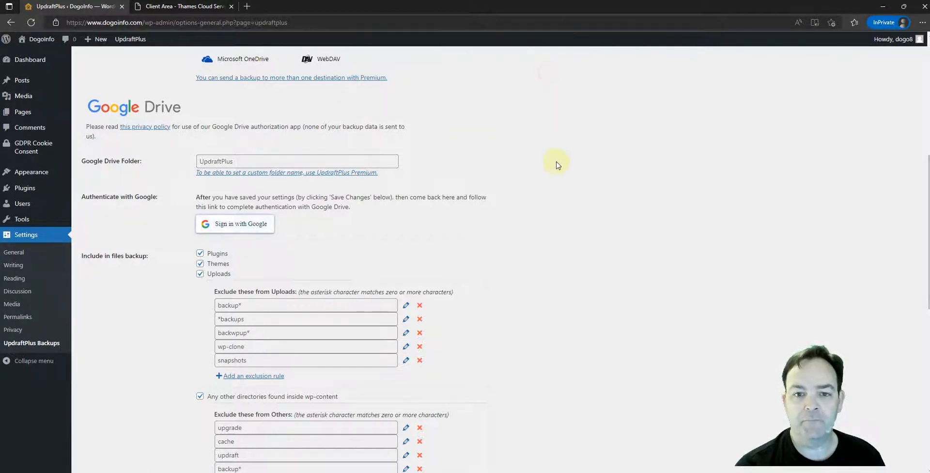
Step: Save the UpdraftPlus settings changes and close the remote storage authentication dialog
scroll(527, 214, down, 5)
scroll(528, 213, down, 5)
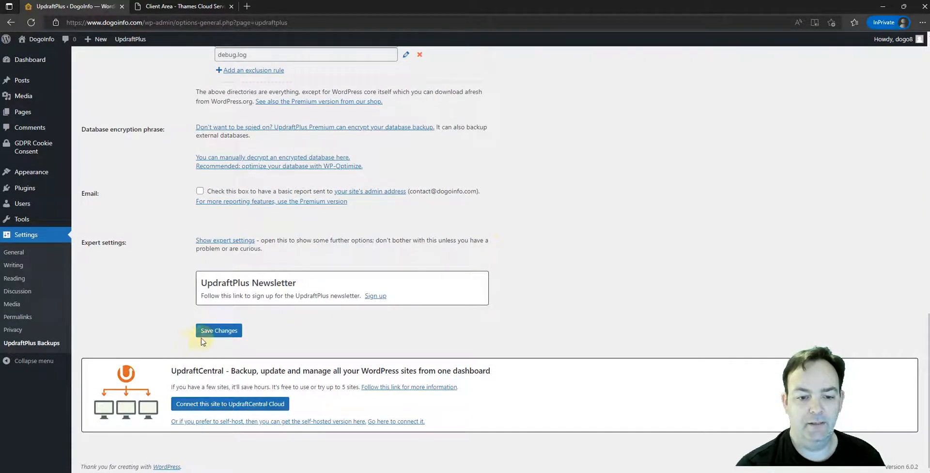
click(214, 330)
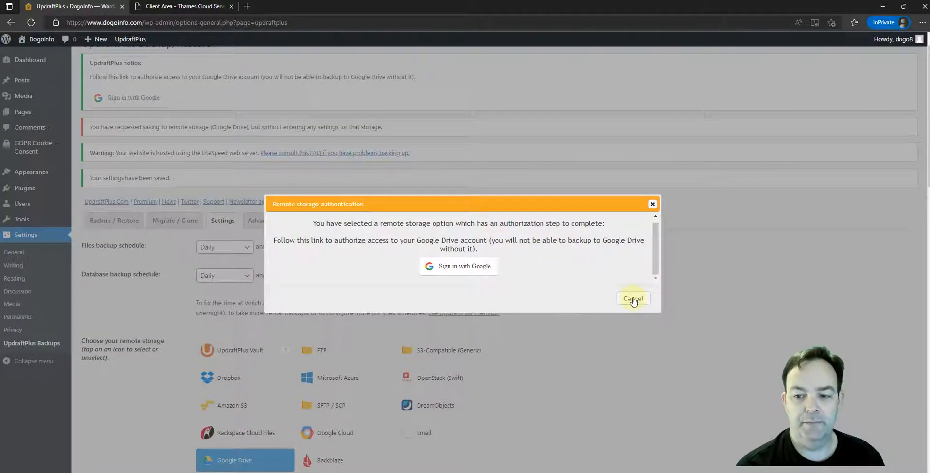
click(653, 204)
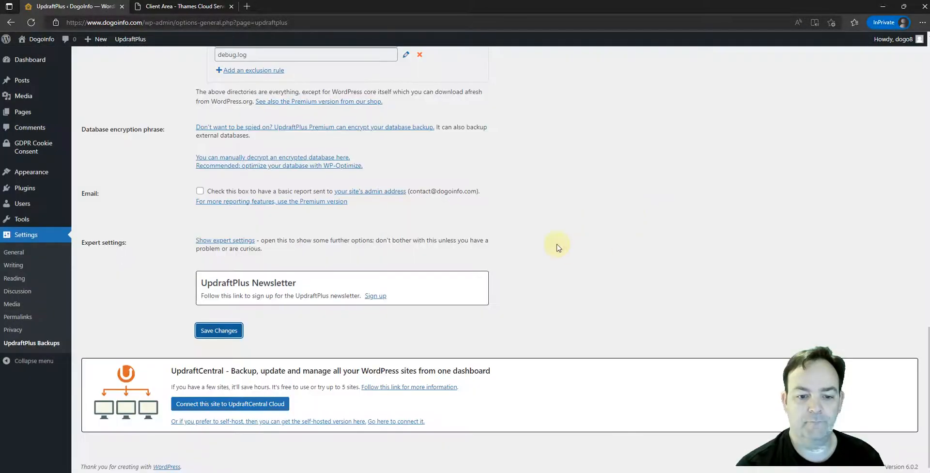
Step: Authorize UpdraftPlus for Google Drive by signing in with the Google account's email and password, allowing access and completing the setup
scroll(555, 232, up, 14)
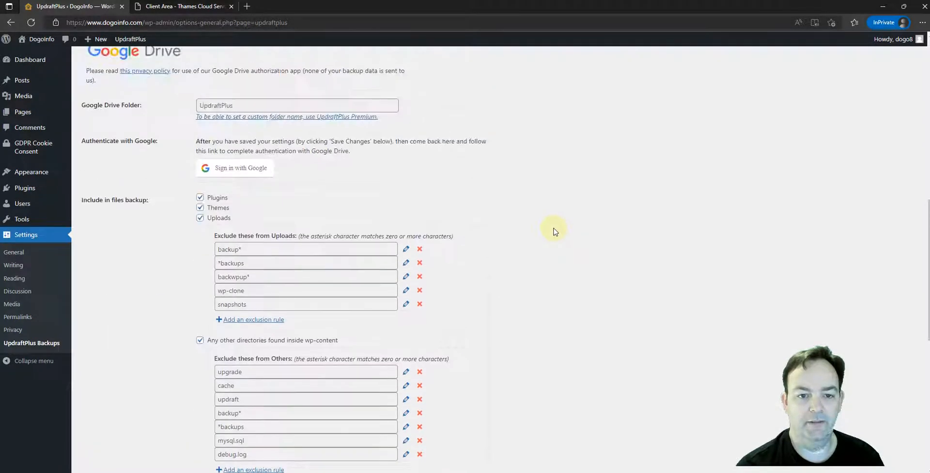
scroll(555, 231, up, 5)
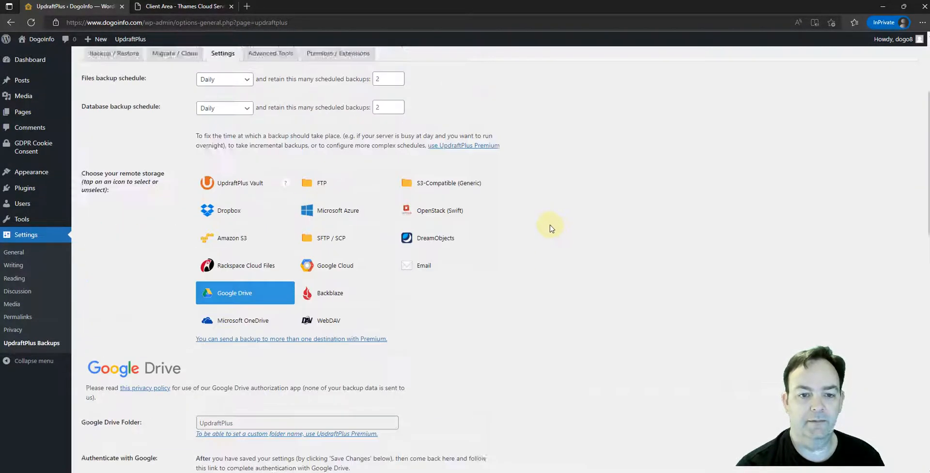
scroll(501, 238, down, 7)
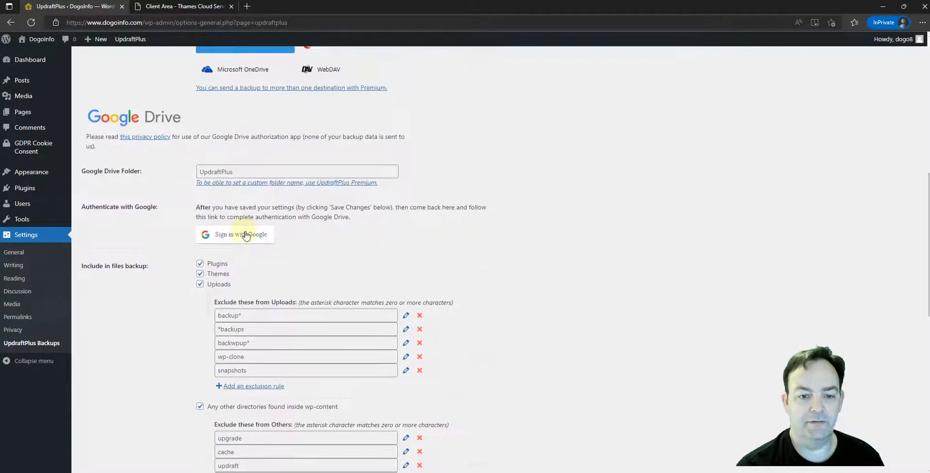
click(232, 236)
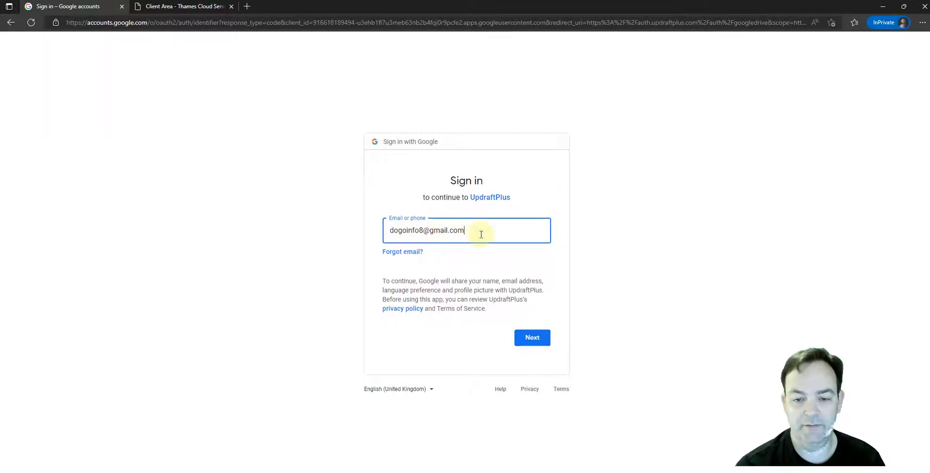
click(530, 339)
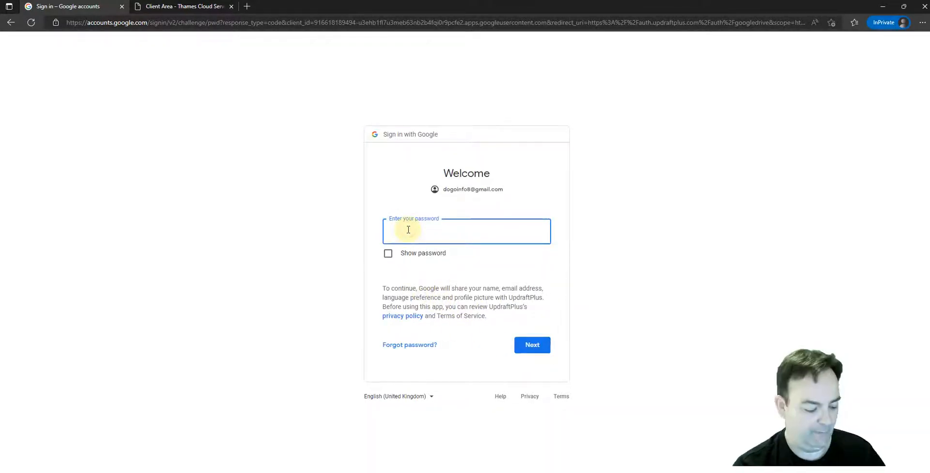
key(ctrl+v)
click(533, 344)
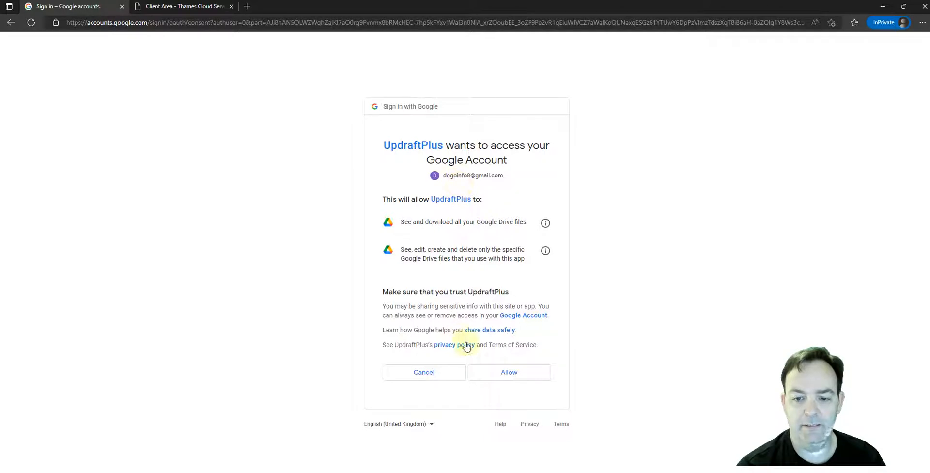
click(504, 377)
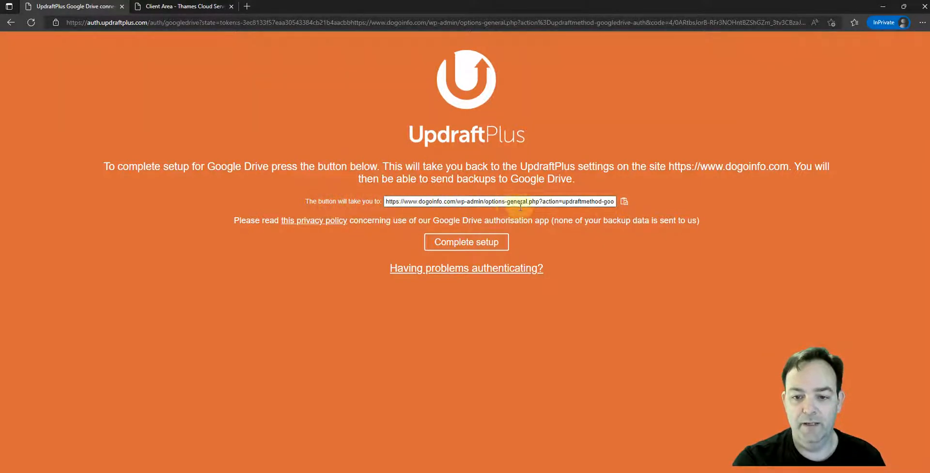
click(460, 245)
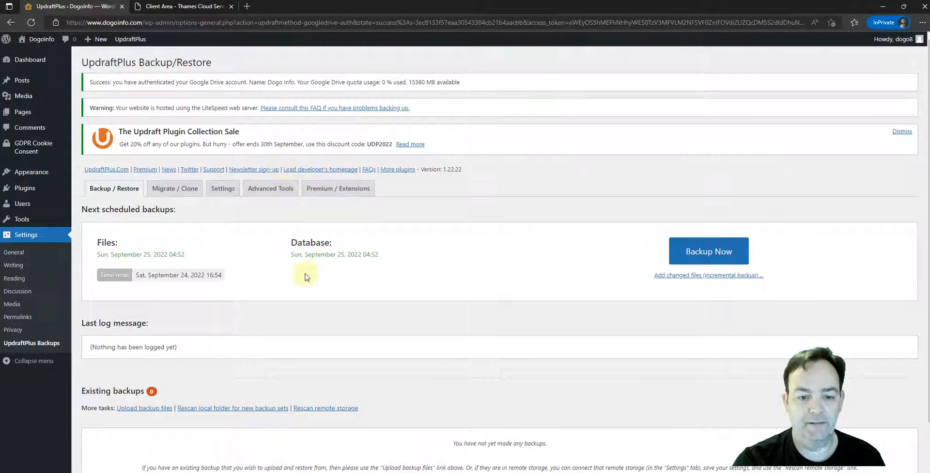
Step: Examine the next scheduled backups and review the schedule, Google Drive folder, authentication and included-files settings
click(223, 190)
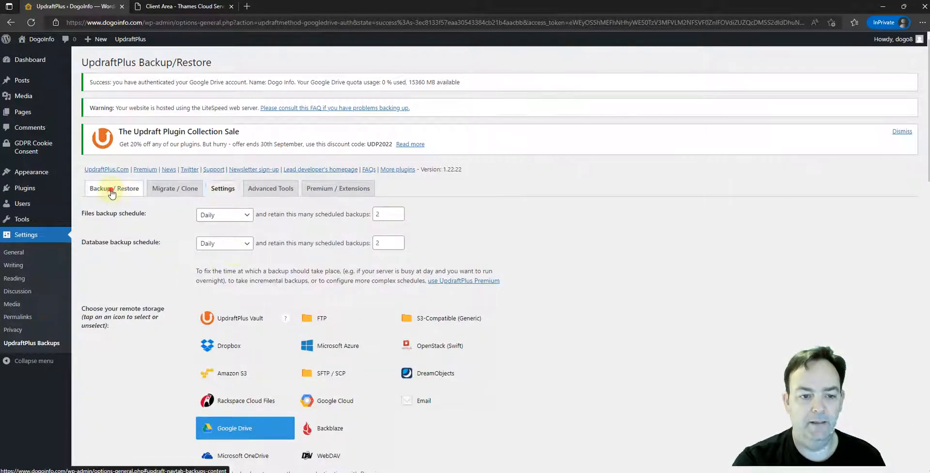
click(112, 192)
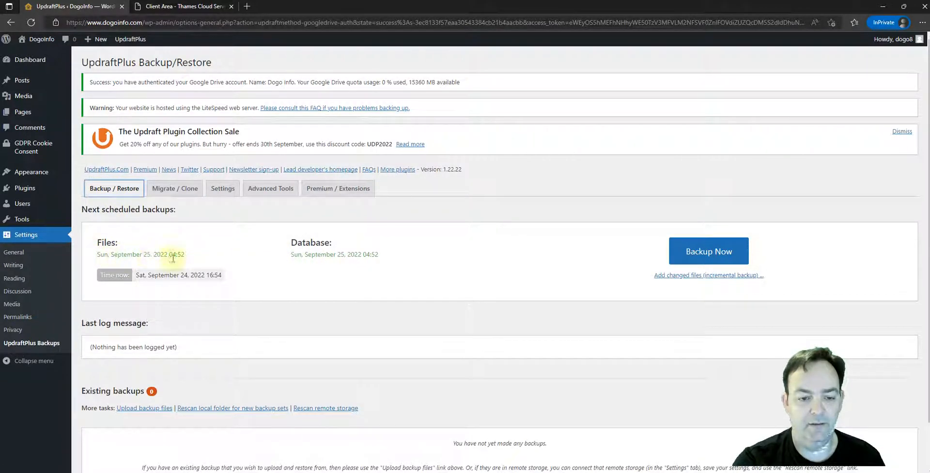
click(222, 188)
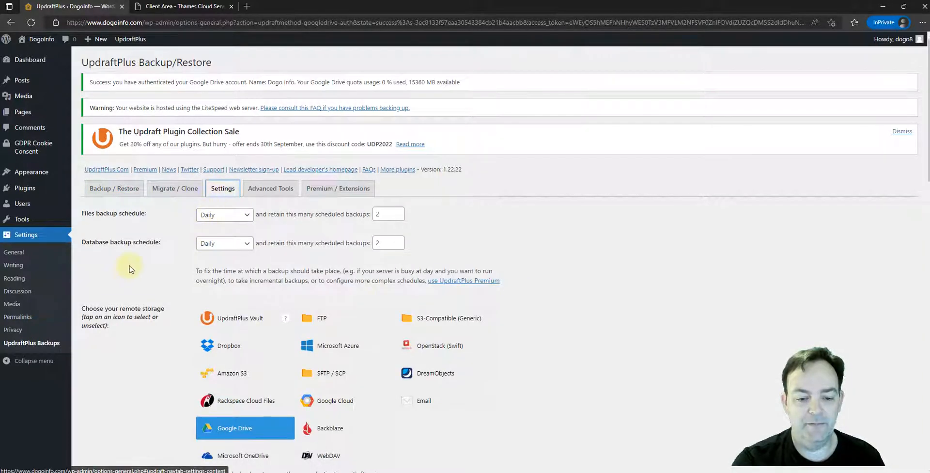
scroll(137, 262, down, 4)
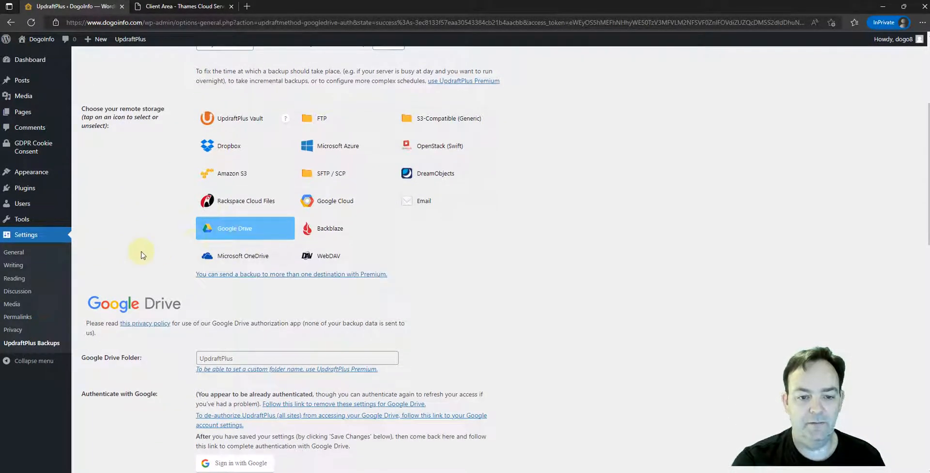
scroll(122, 208, down, 4)
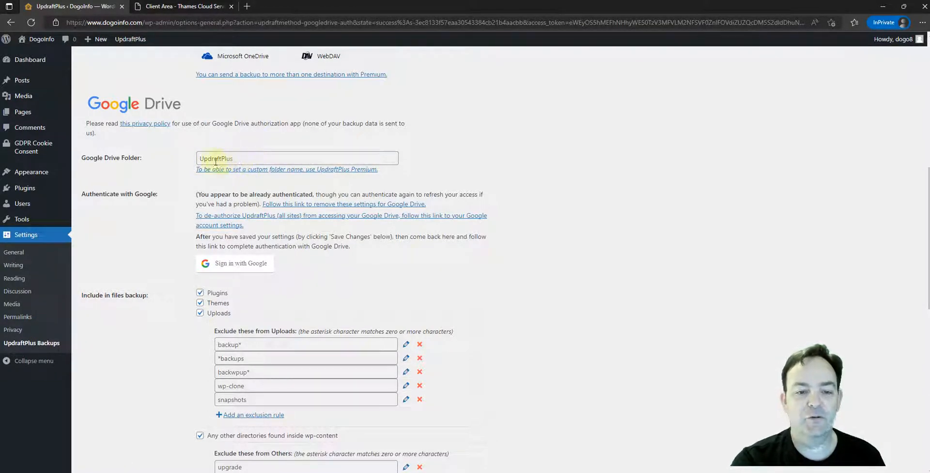
scroll(144, 219, down, 3)
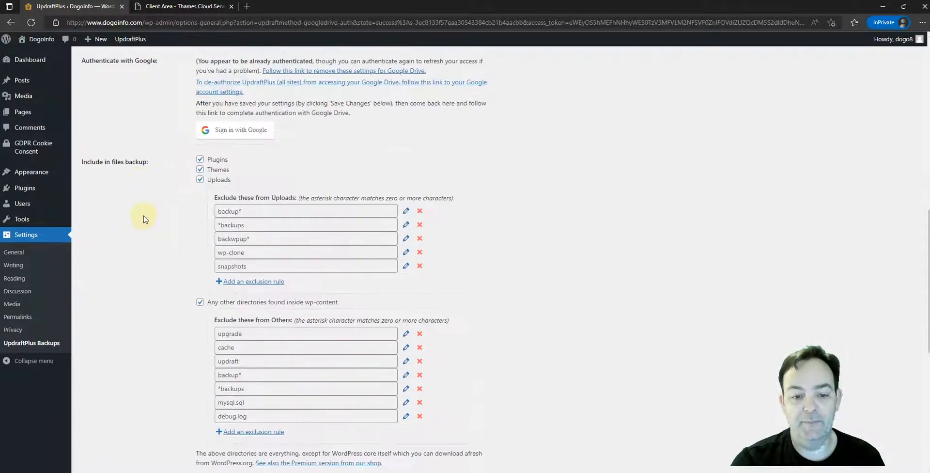
scroll(145, 219, down, 7)
scroll(144, 219, up, 10)
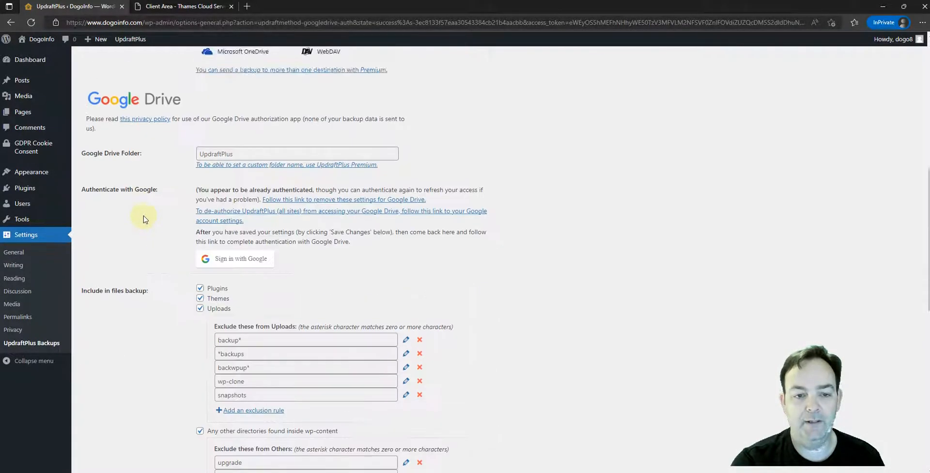
scroll(144, 219, up, 7)
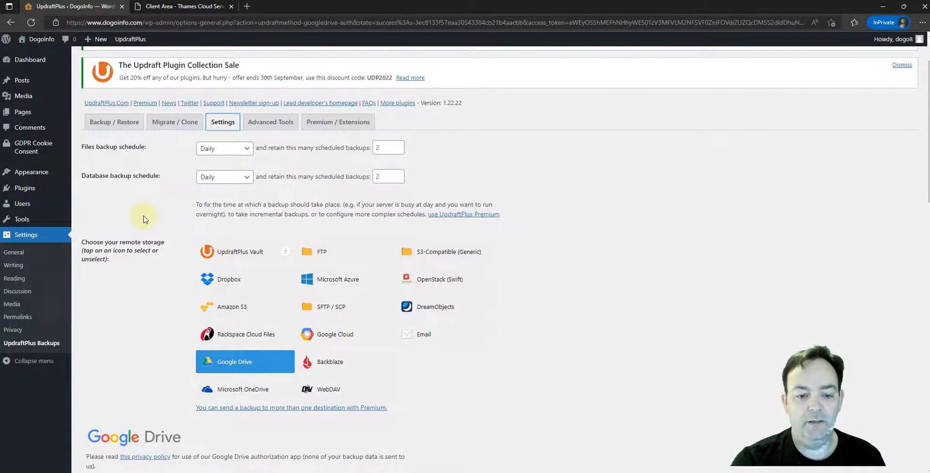
scroll(144, 219, up, 2)
Step: Run a new backup immediately, including the database and files and sending it to remote storage
click(112, 188)
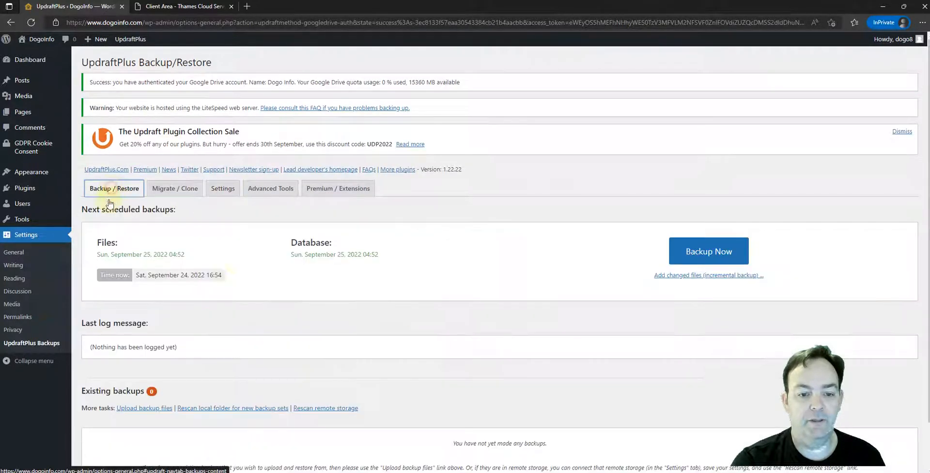
click(694, 249)
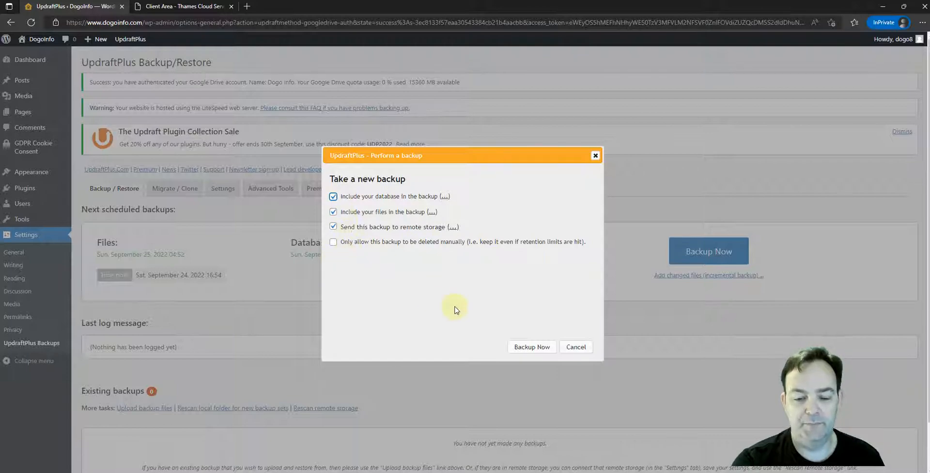
click(530, 348)
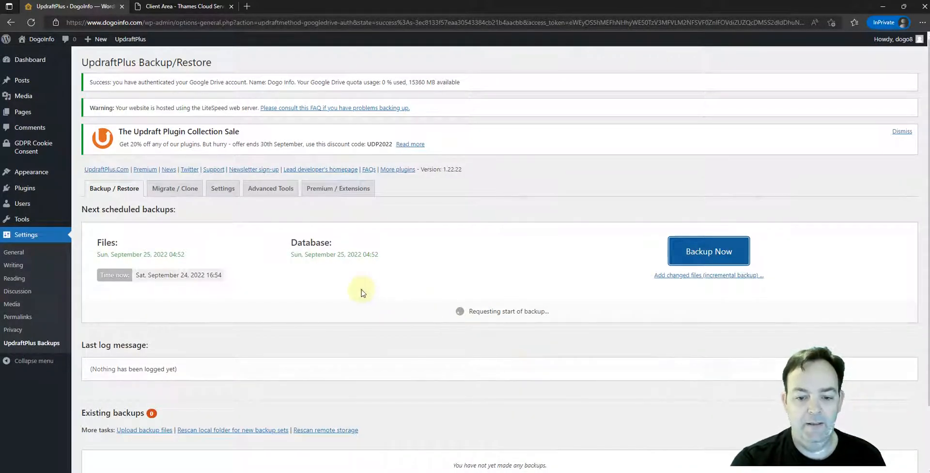
Step: Check the new entry under existing backups and switch to My Drive in Google Drive to look at the uploaded backup
scroll(356, 288, down, 2)
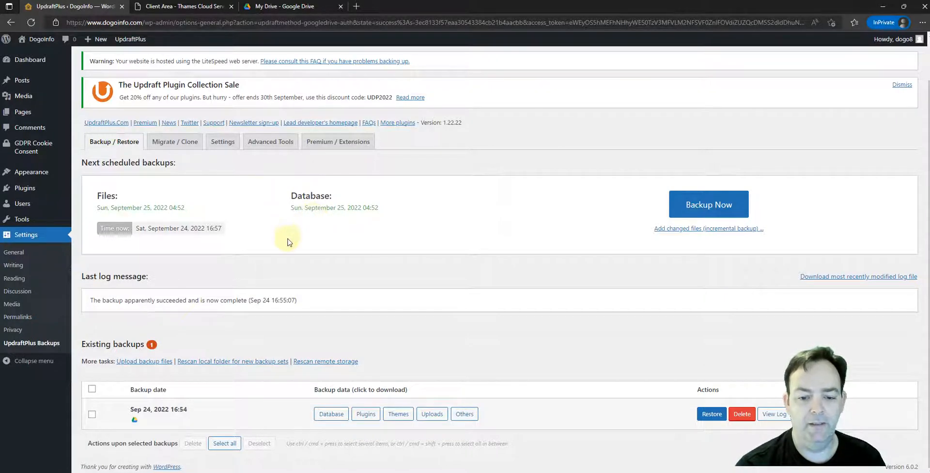
click(266, 11)
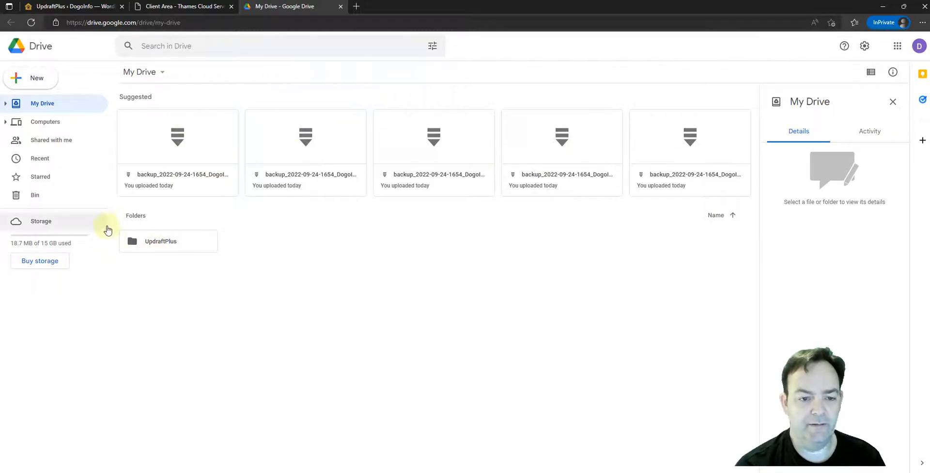
Step: Look through the backup files in the UpdraftPlus folder on Google Drive and return to My Drive
click(153, 248)
double_click(152, 246)
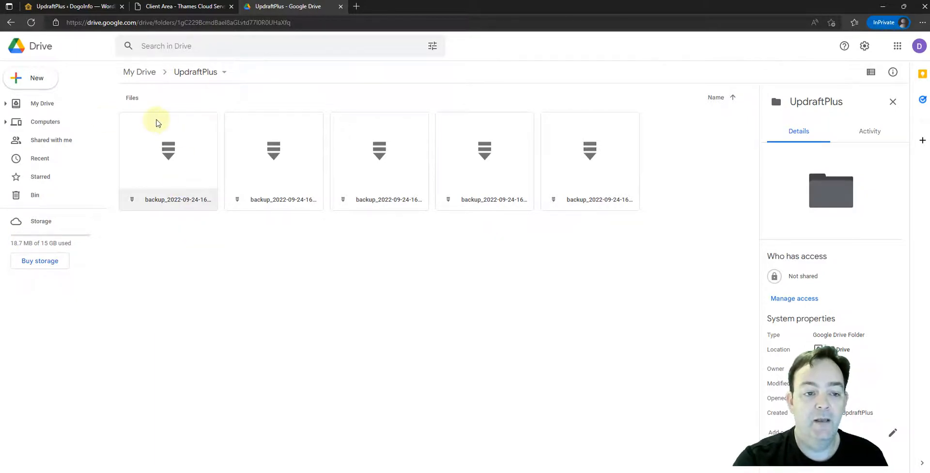
click(44, 105)
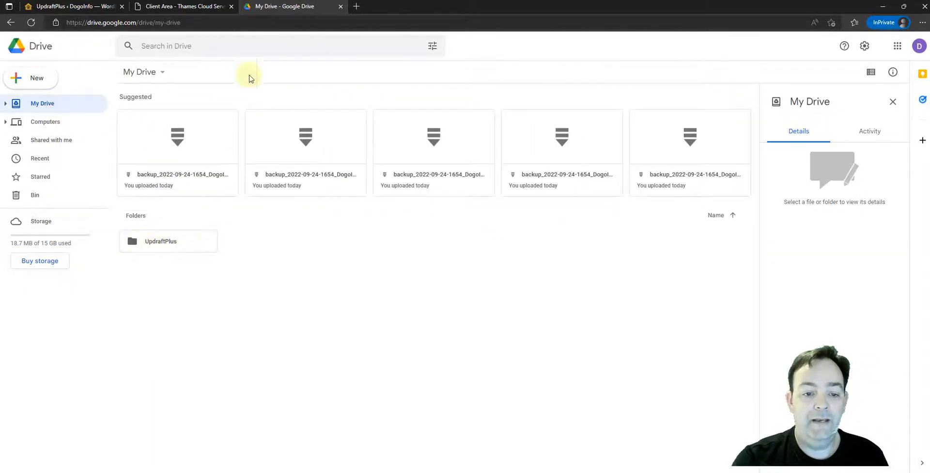
Step: Review the restore options of the Sep 24, 2022 16:54 backup in UpdraftPlus, including the Plugins component, and cancel the restoration
click(80, 10)
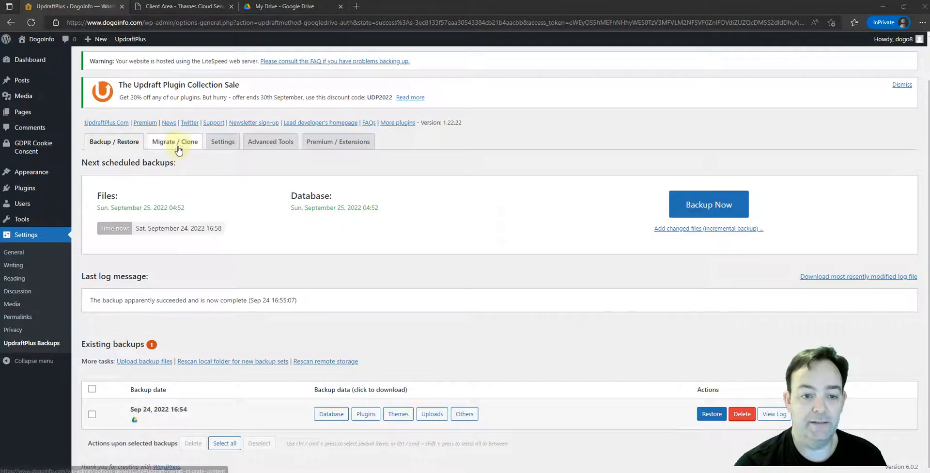
scroll(258, 290, up, 1)
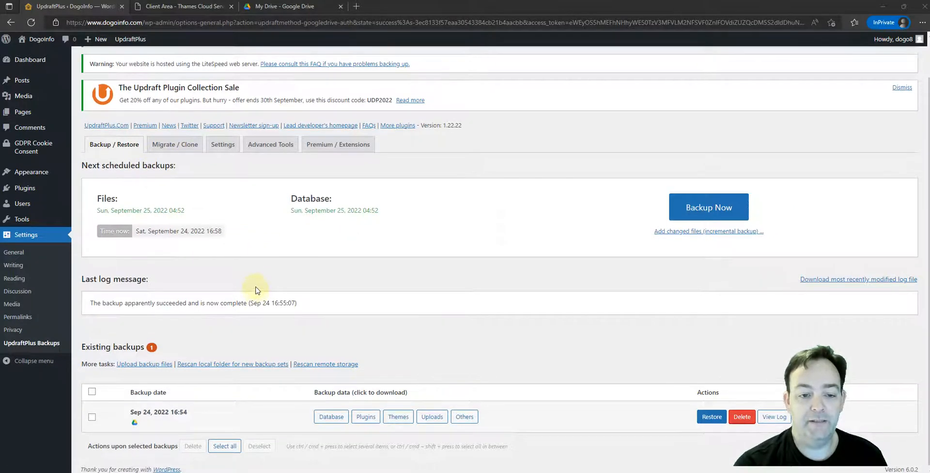
scroll(257, 290, down, 1)
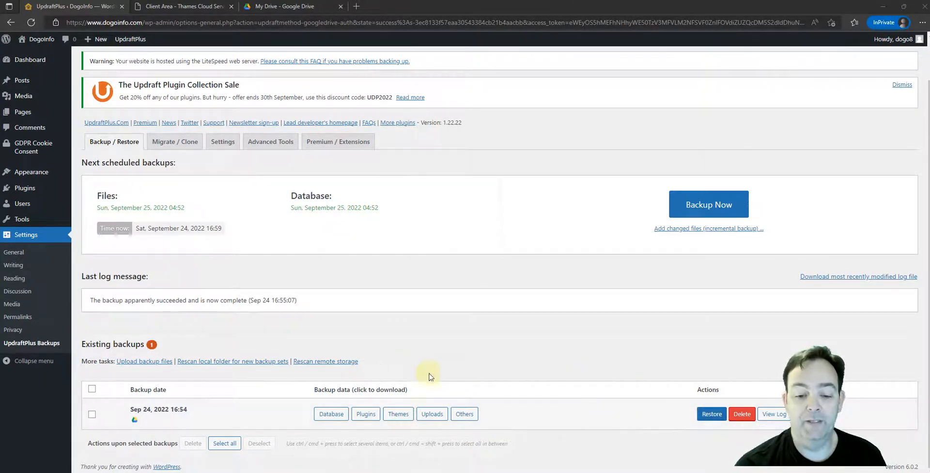
click(711, 413)
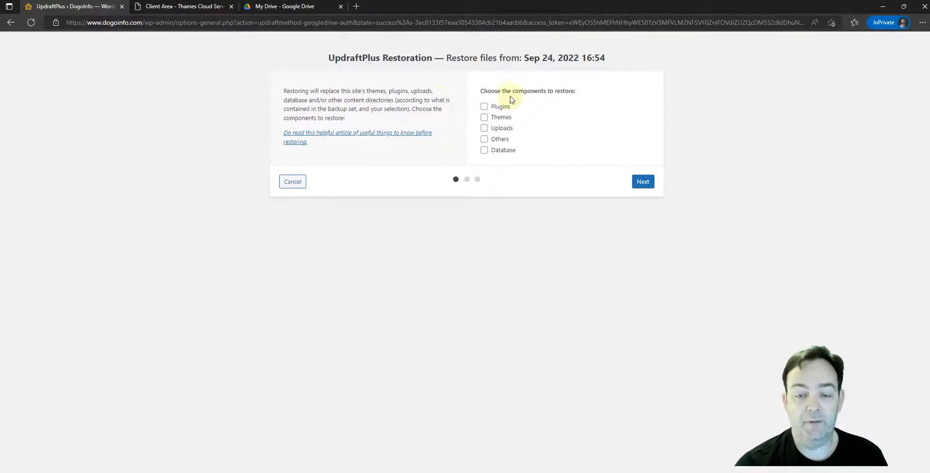
click(484, 107)
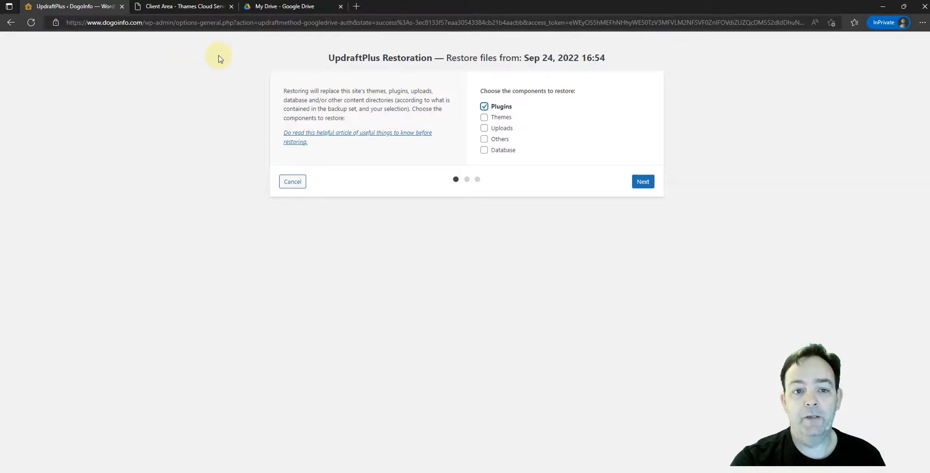
click(484, 106)
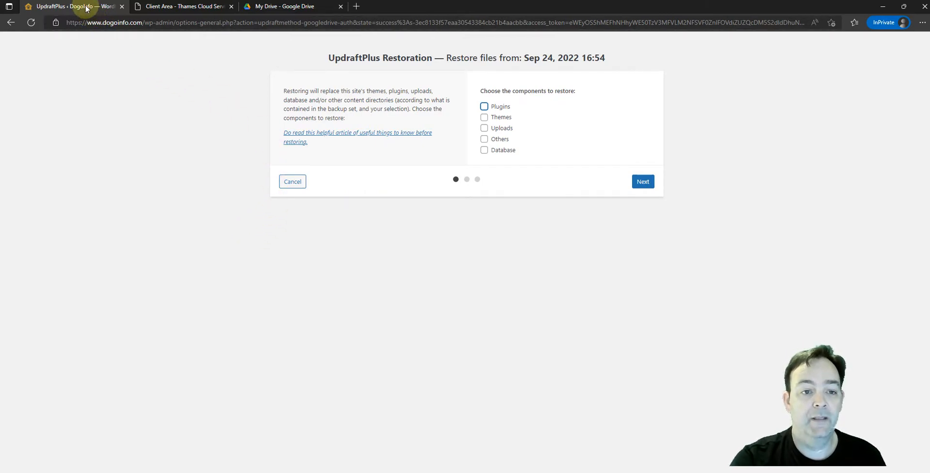
click(291, 182)
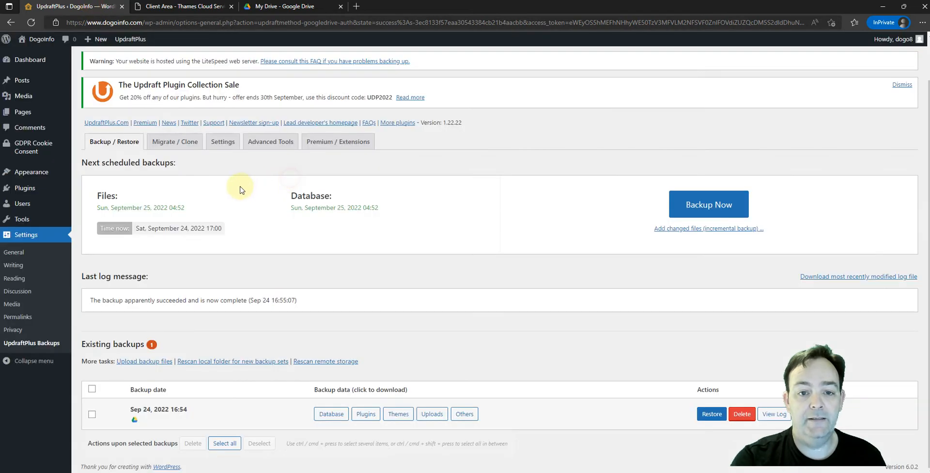